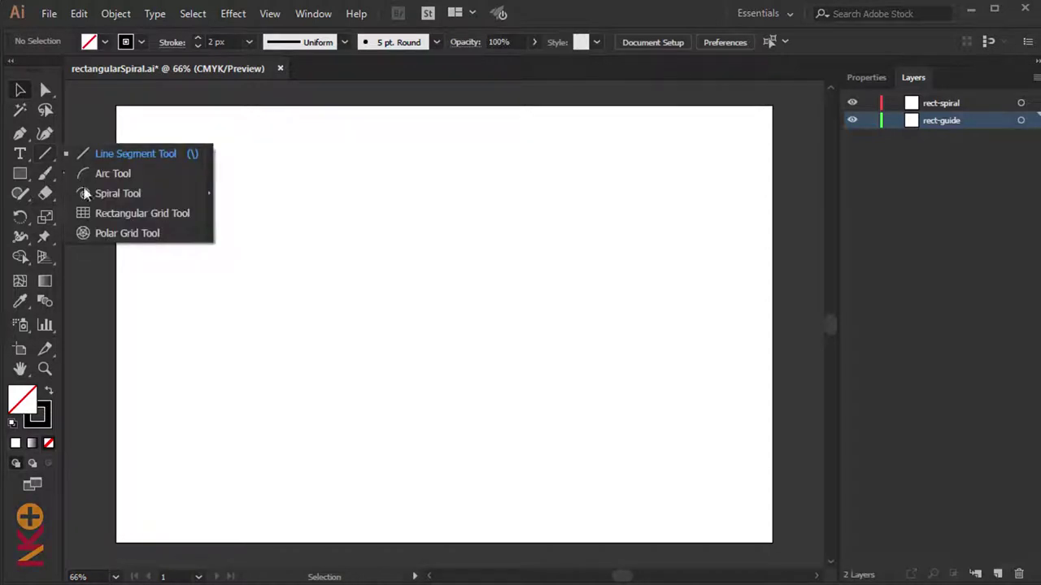
- Draw a 100 × 100 px rectangular grid with 15 horizontal and 15 vertical dividers
{"action": "left_click_drag", "start_coordinate": [46, 162], "coordinate": [106, 215]}
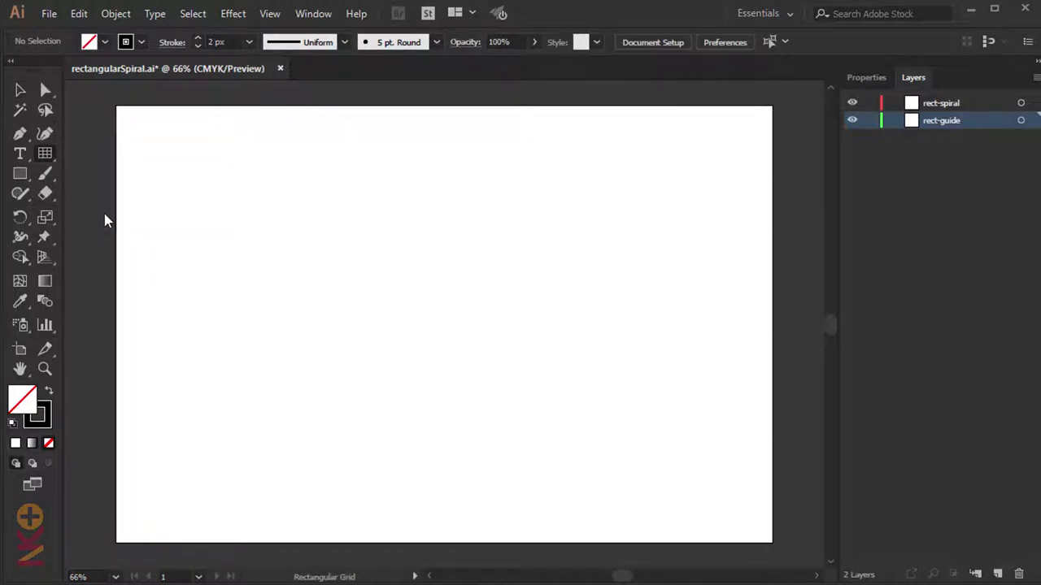
{"action": "left_click", "coordinate": [436, 293]}
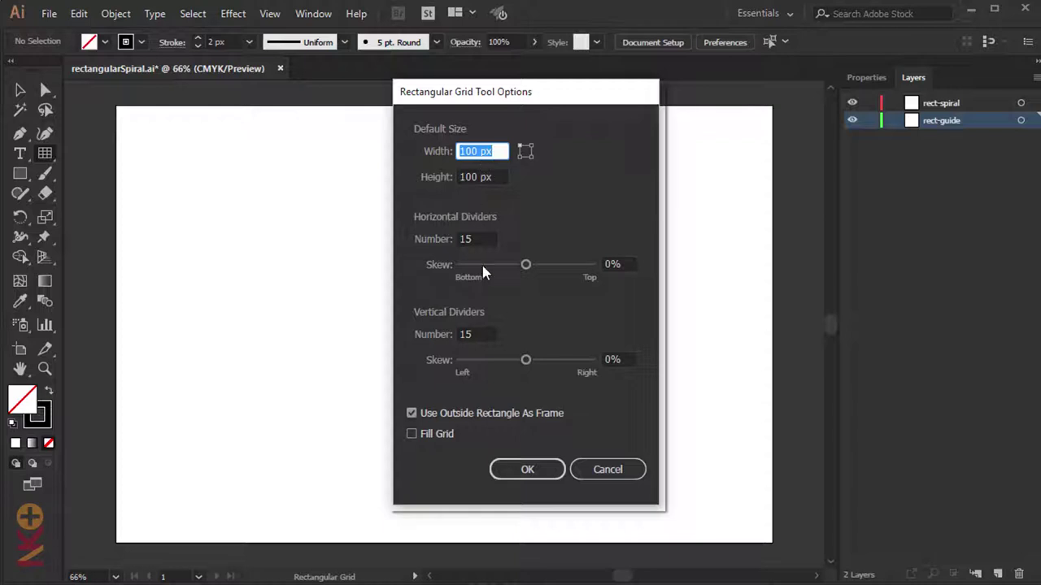
{"action": "left_click", "coordinate": [474, 238]}
{"action": "left_click", "coordinate": [485, 331]}
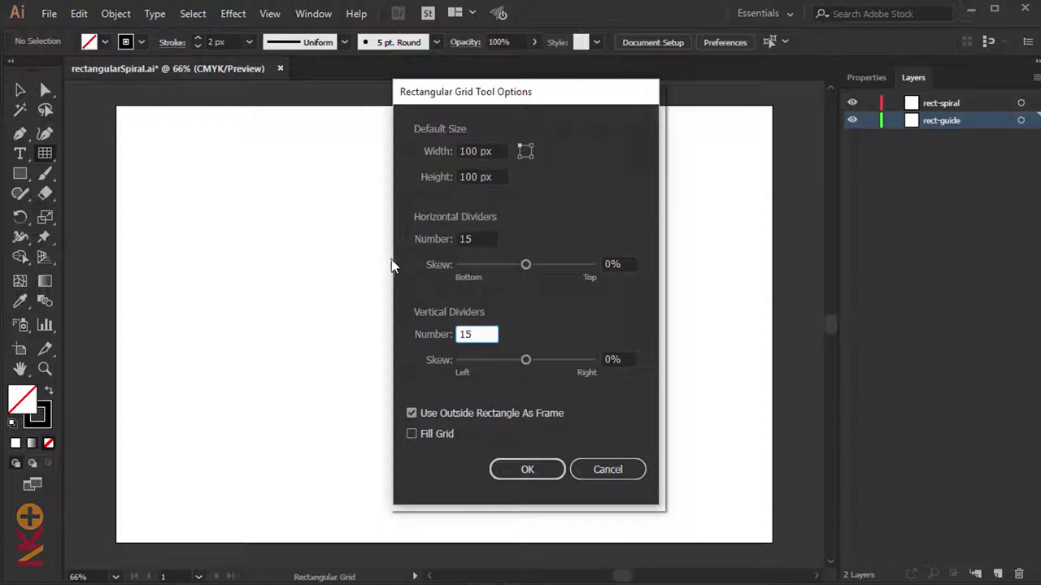
{"action": "left_click", "coordinate": [528, 470]}
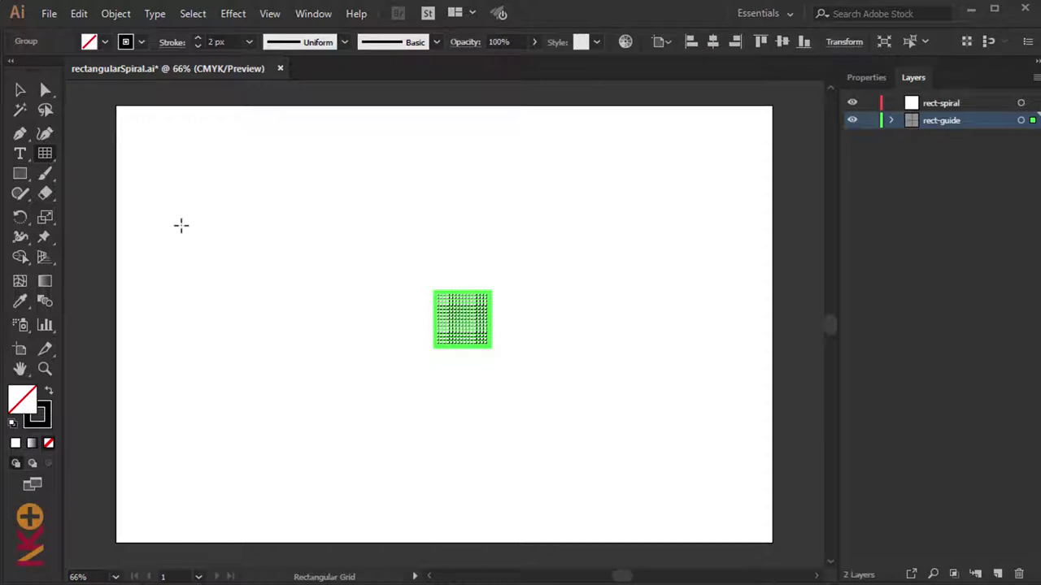
- Scale the grid from its centre to fill most of the artboard, then centre it on the artboard
{"action": "left_click", "coordinate": [21, 89]}
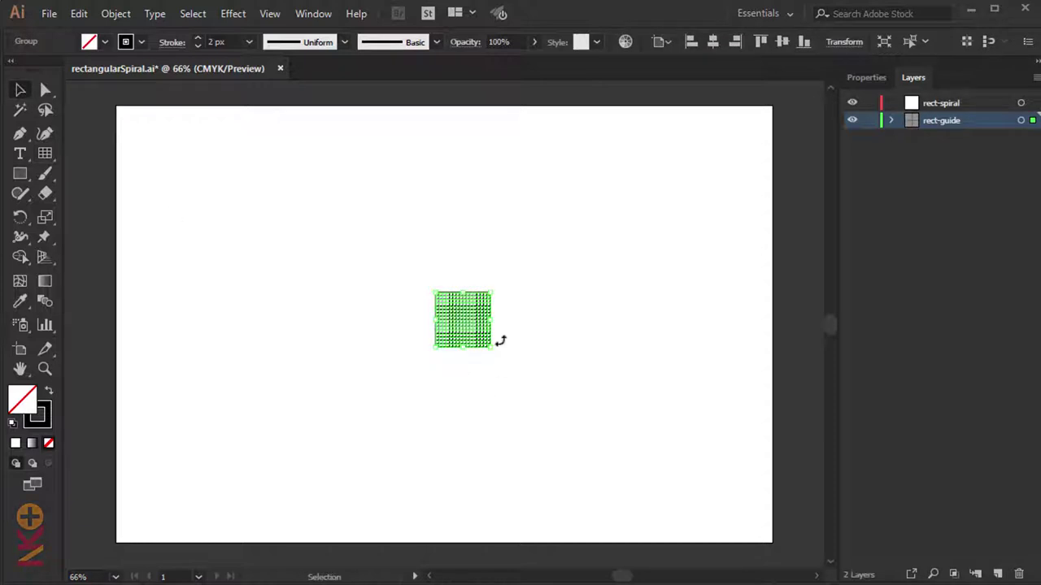
{"action": "key", "text": "shift"}
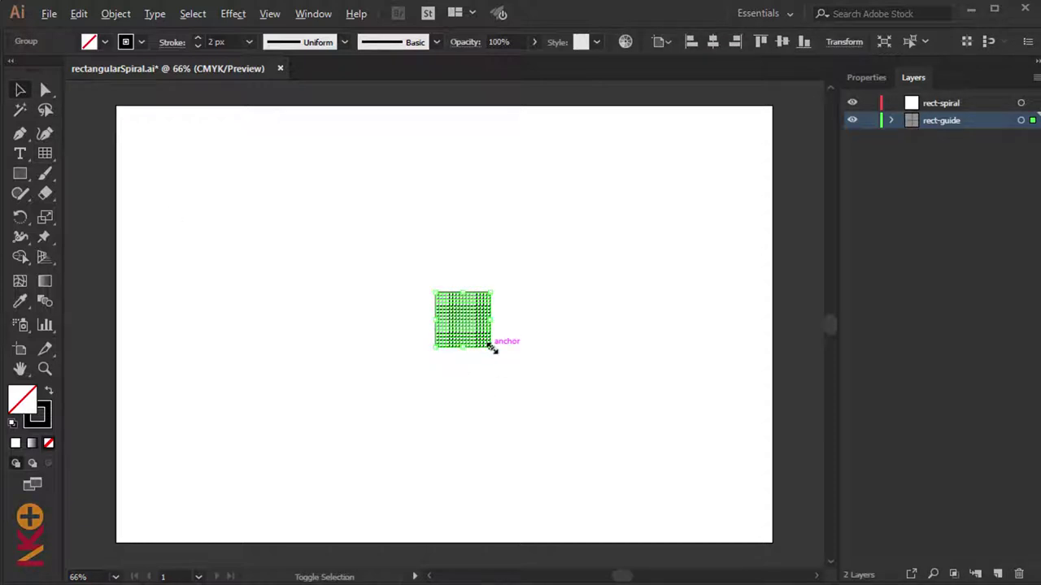
{"action": "left_click_drag", "start_coordinate": [491, 347], "coordinate": [692, 497]}
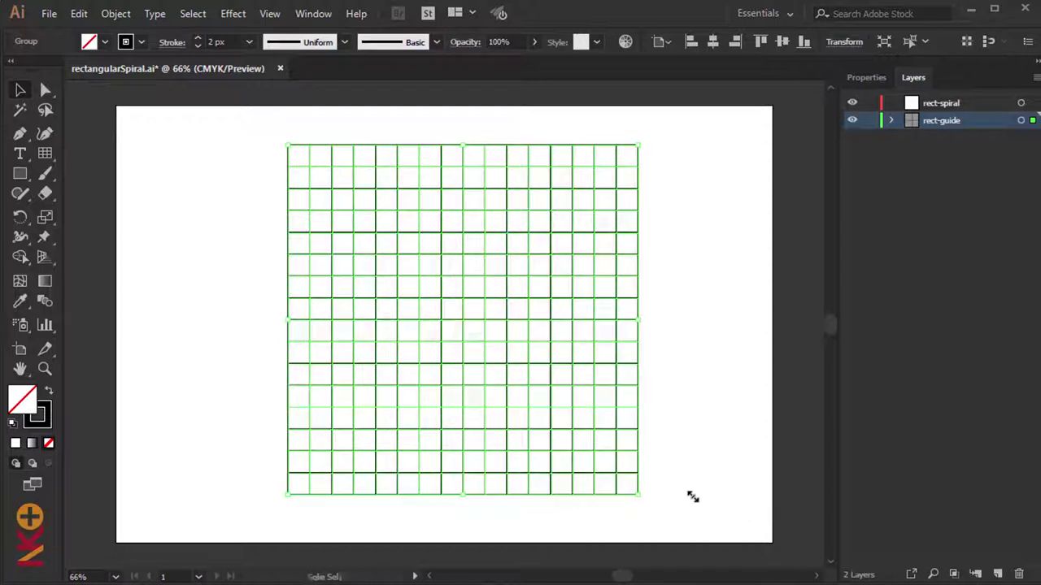
{"action": "left_click", "coordinate": [668, 46]}
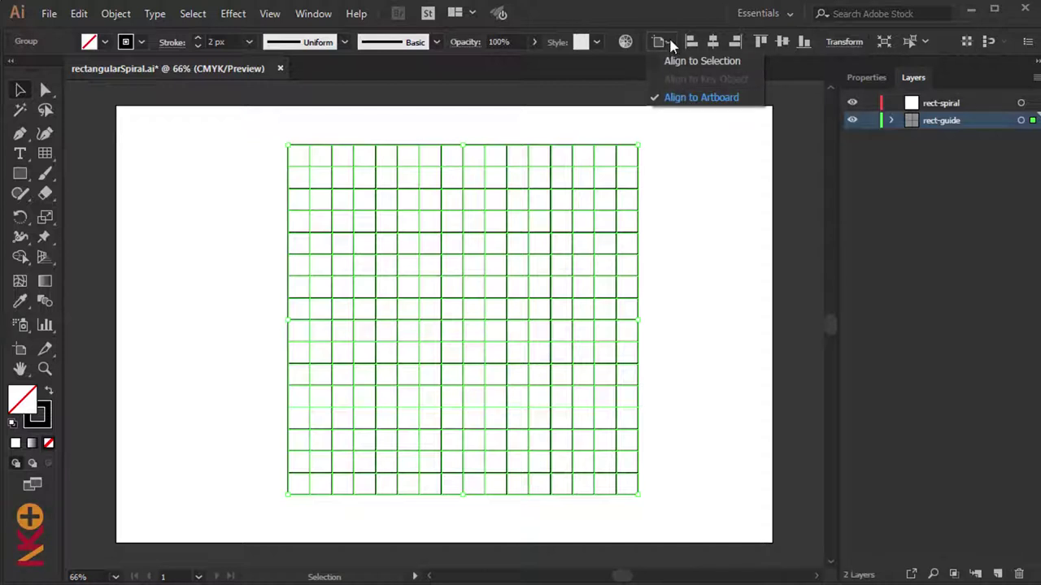
{"action": "left_click", "coordinate": [712, 42]}
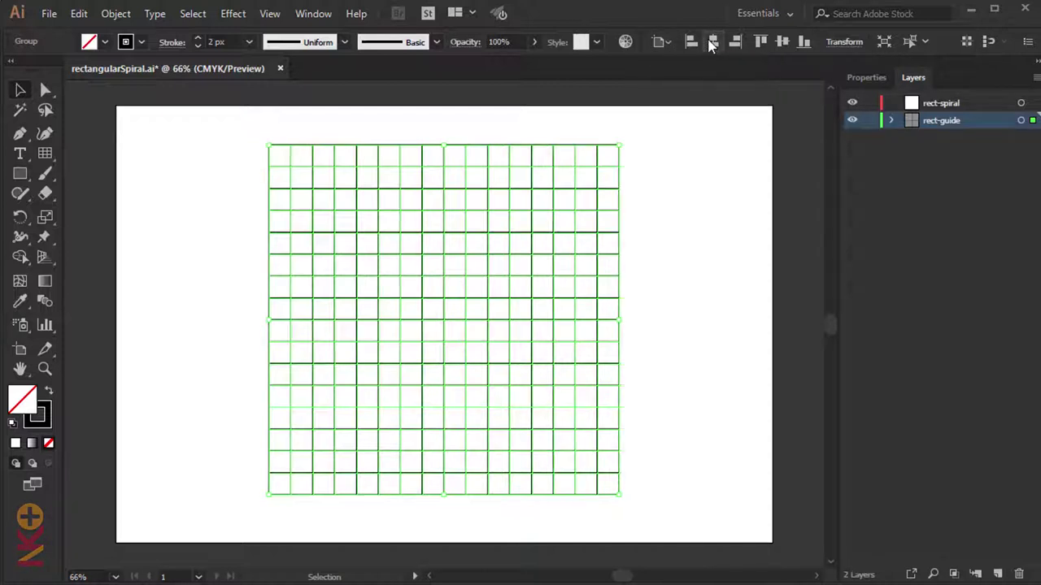
{"action": "left_click", "coordinate": [782, 43]}
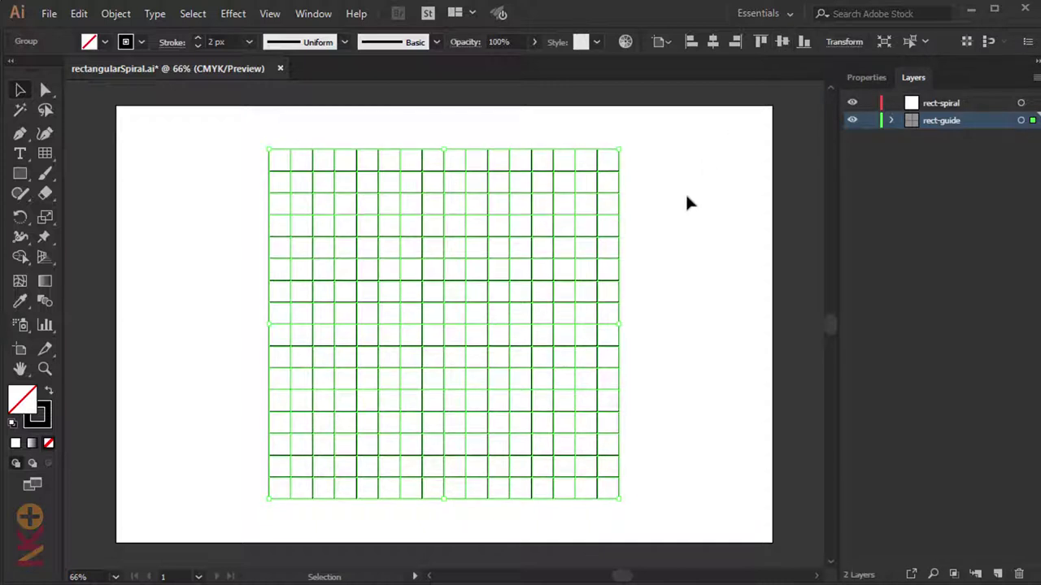
- Give the grid a light green stroke
{"action": "left_click", "coordinate": [142, 42]}
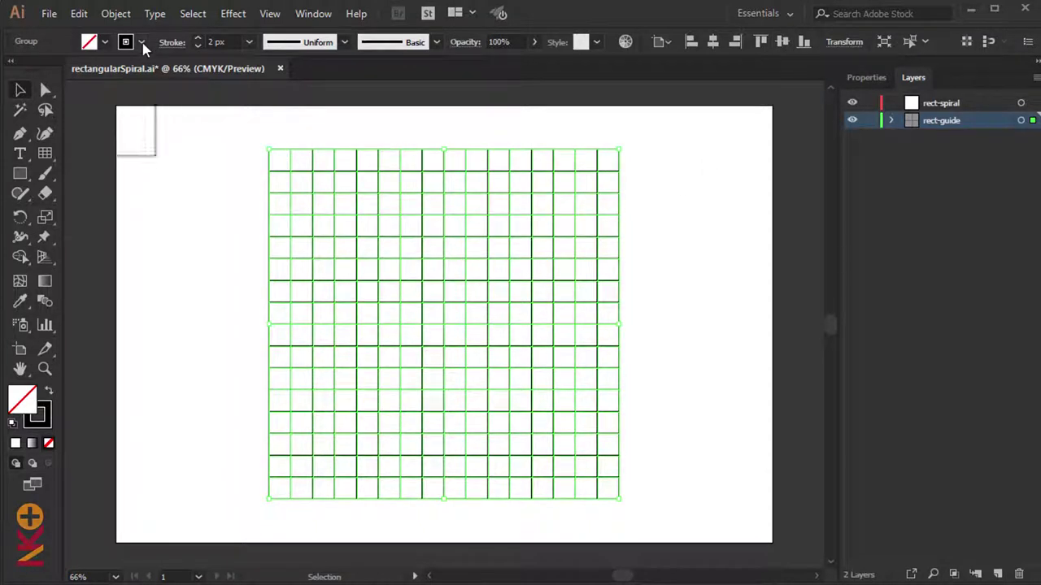
{"action": "left_click", "coordinate": [30, 84]}
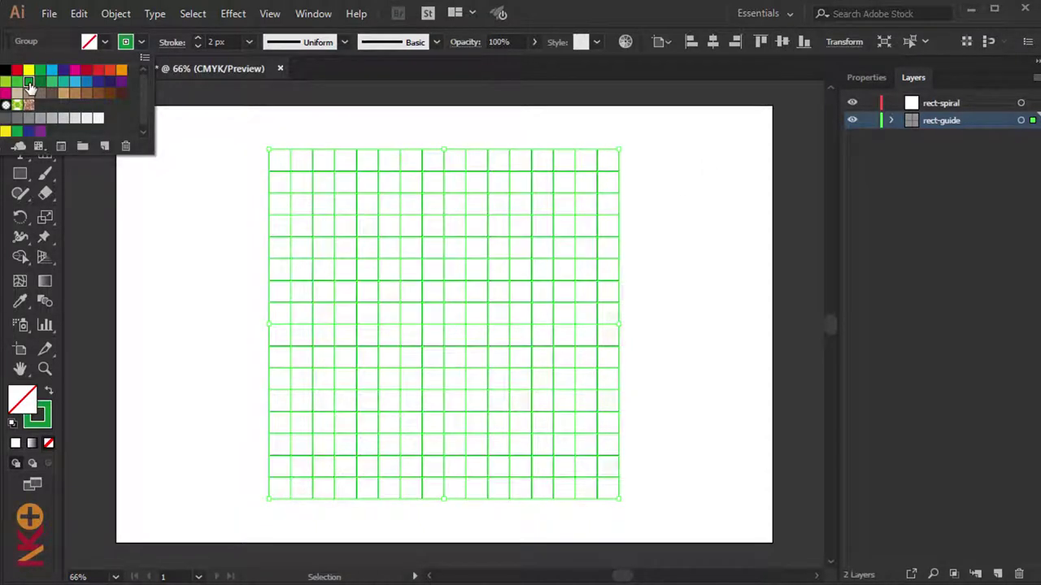
{"action": "left_click", "coordinate": [190, 234]}
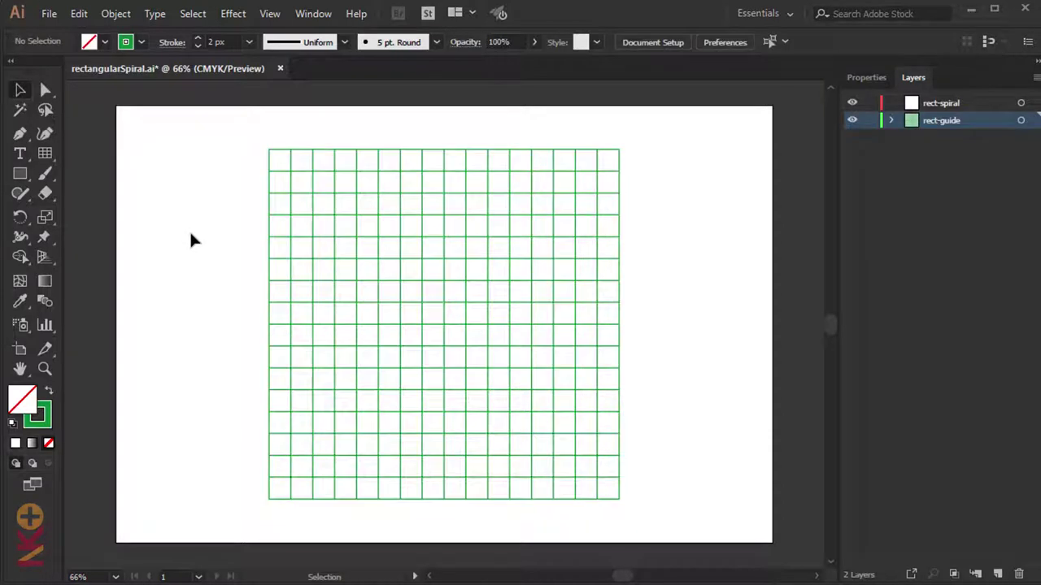
- Lock the rect-guide layer, make rect-spiral active, and set a black 3 px stroke
{"action": "left_click", "coordinate": [870, 121]}
{"action": "left_click", "coordinate": [964, 104]}
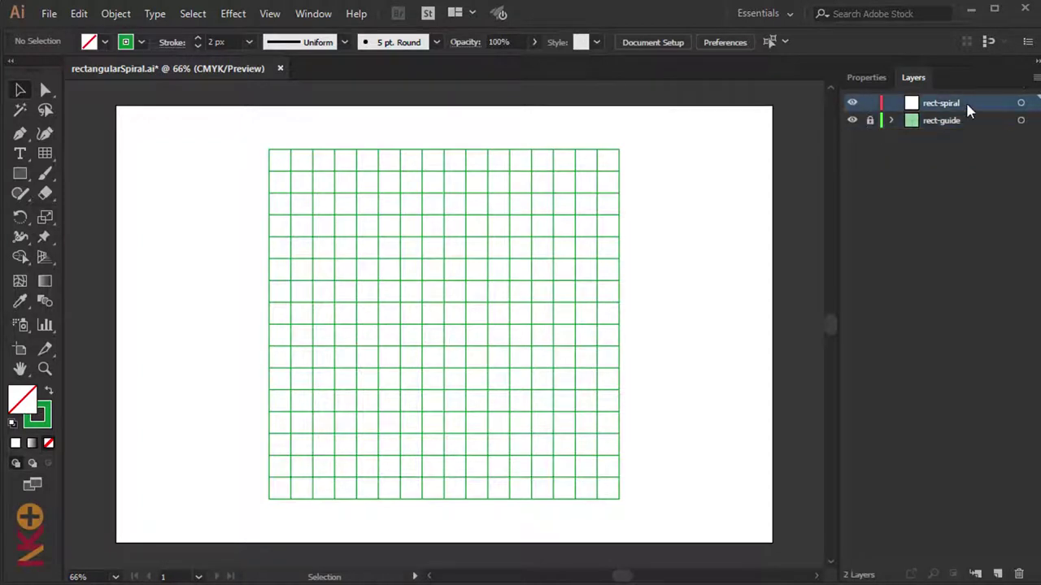
{"action": "left_click", "coordinate": [142, 42]}
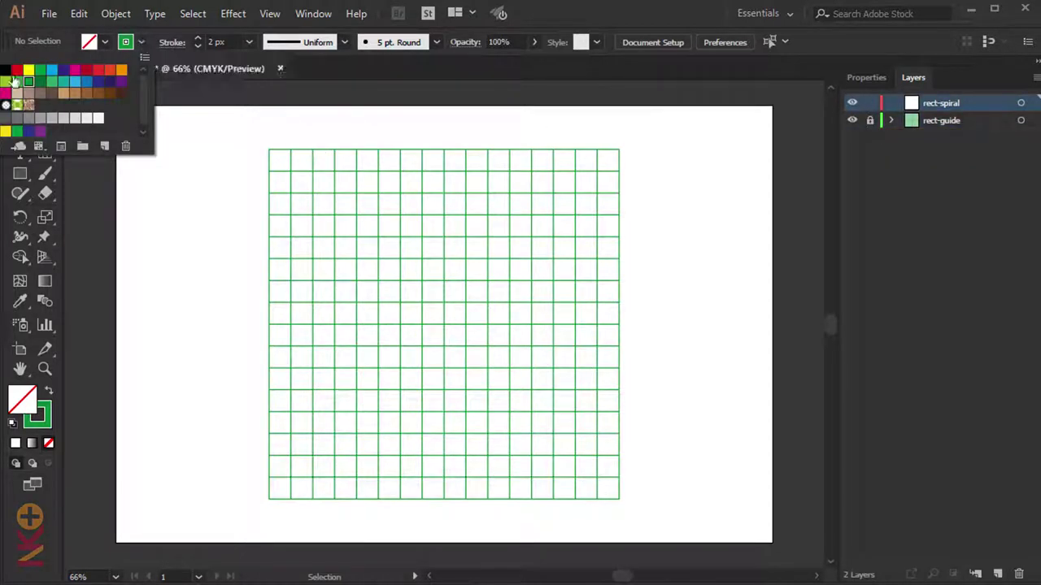
{"action": "left_click", "coordinate": [5, 70]}
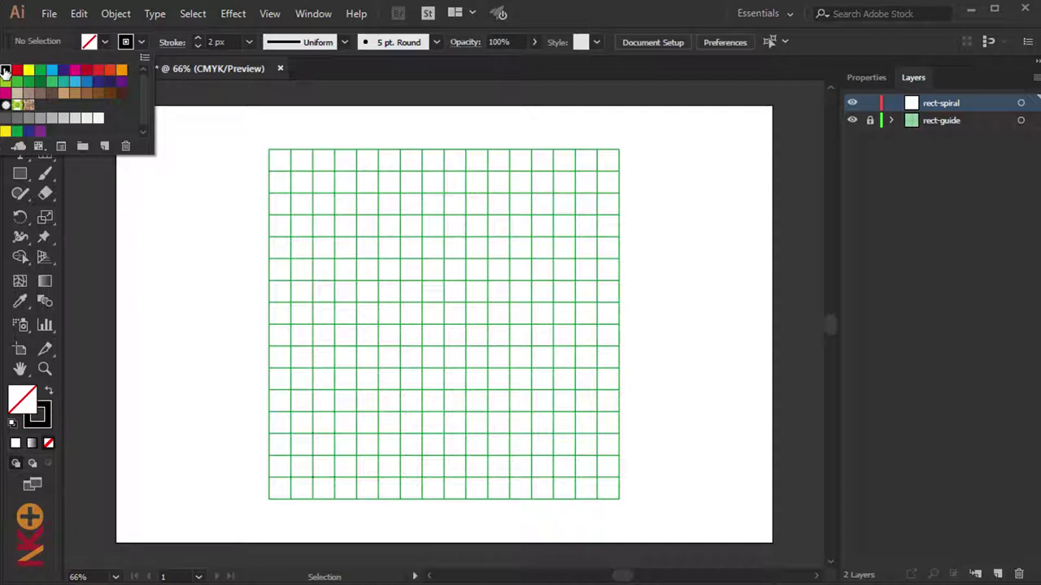
{"action": "left_click", "coordinate": [248, 42]}
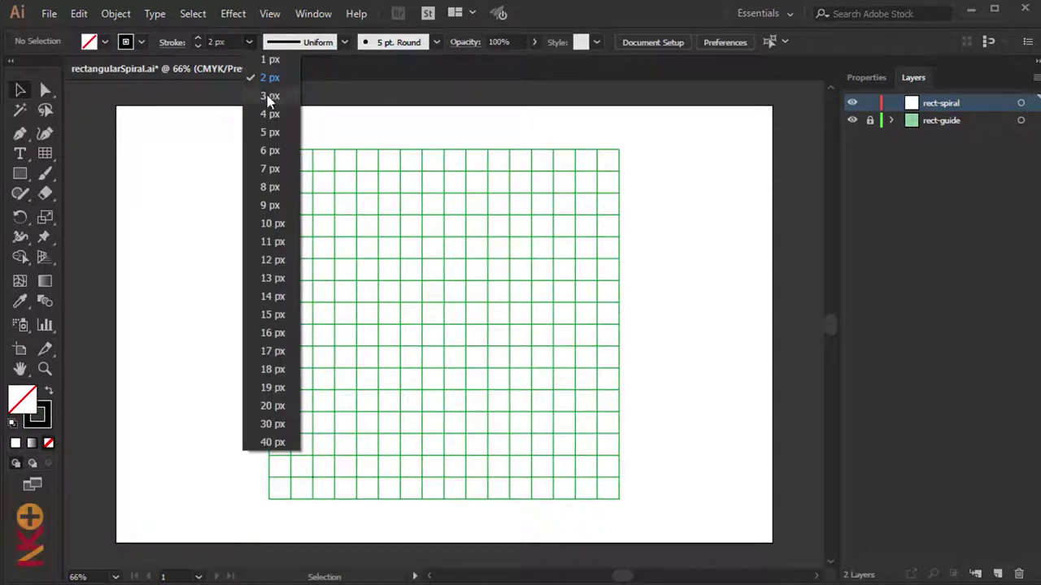
{"action": "left_click", "coordinate": [269, 97]}
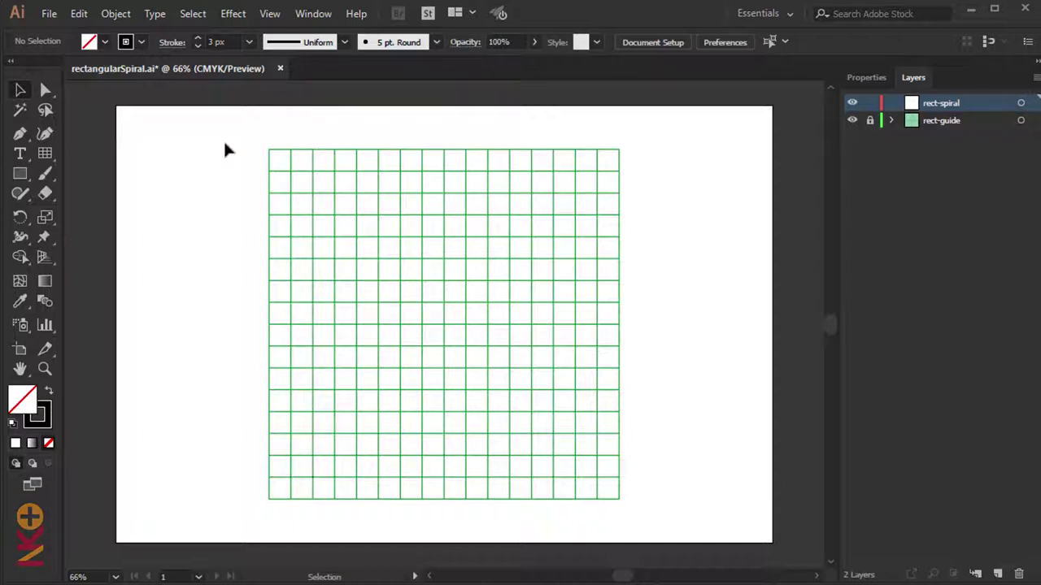
{"action": "left_click", "coordinate": [20, 136]}
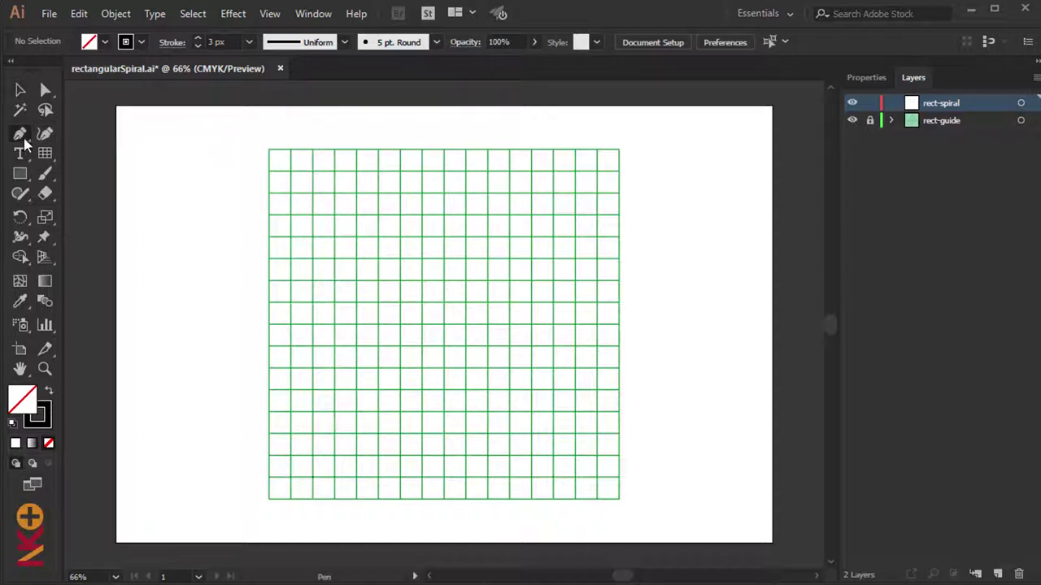
- Start the spiral at the grid's bottom-right corner and trace its outermost loop
{"action": "left_click", "coordinate": [618, 499]}
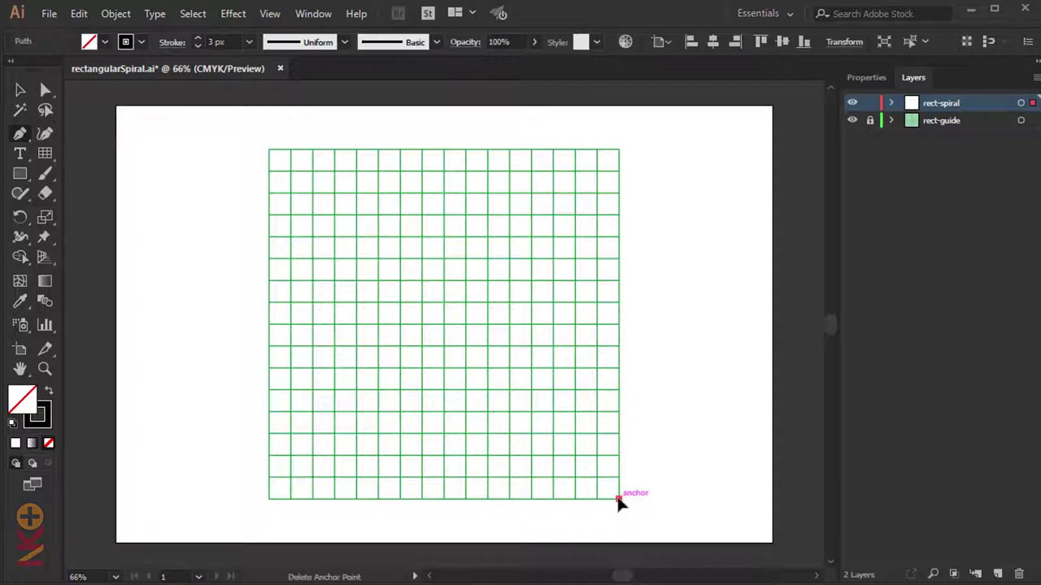
{"action": "left_click", "coordinate": [268, 499]}
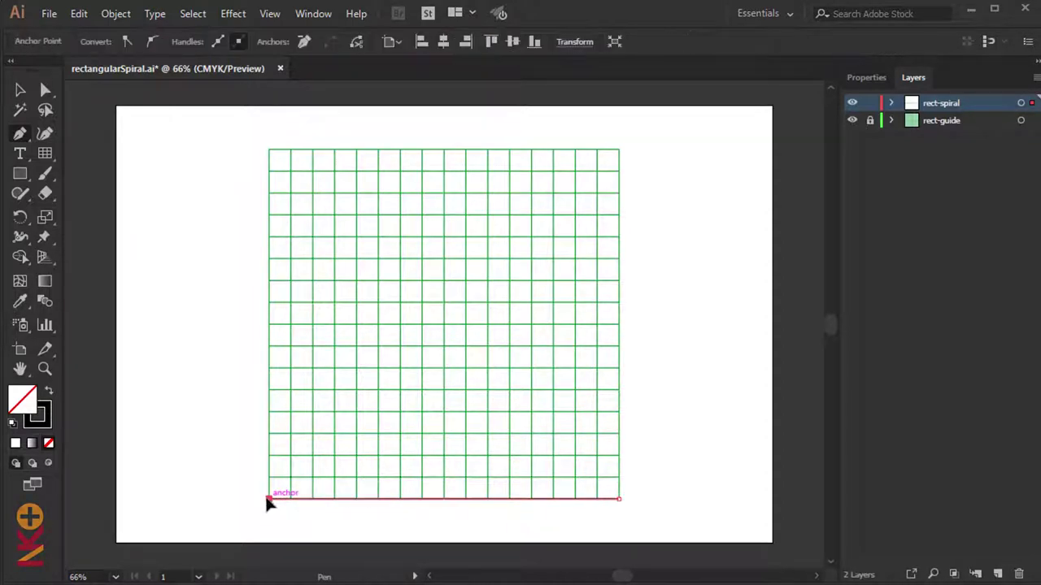
{"action": "left_click", "coordinate": [268, 149]}
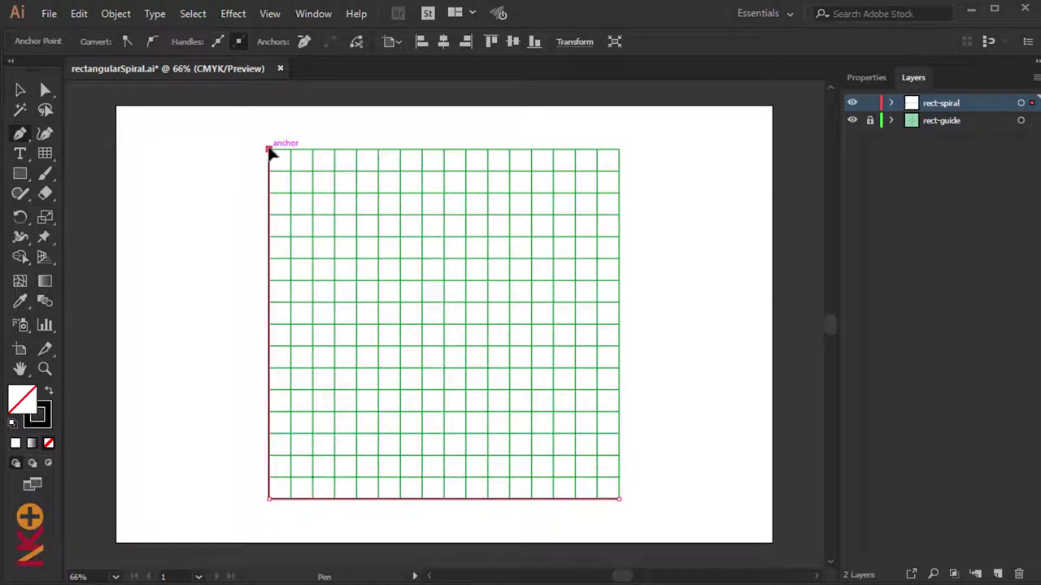
{"action": "left_click", "coordinate": [618, 150]}
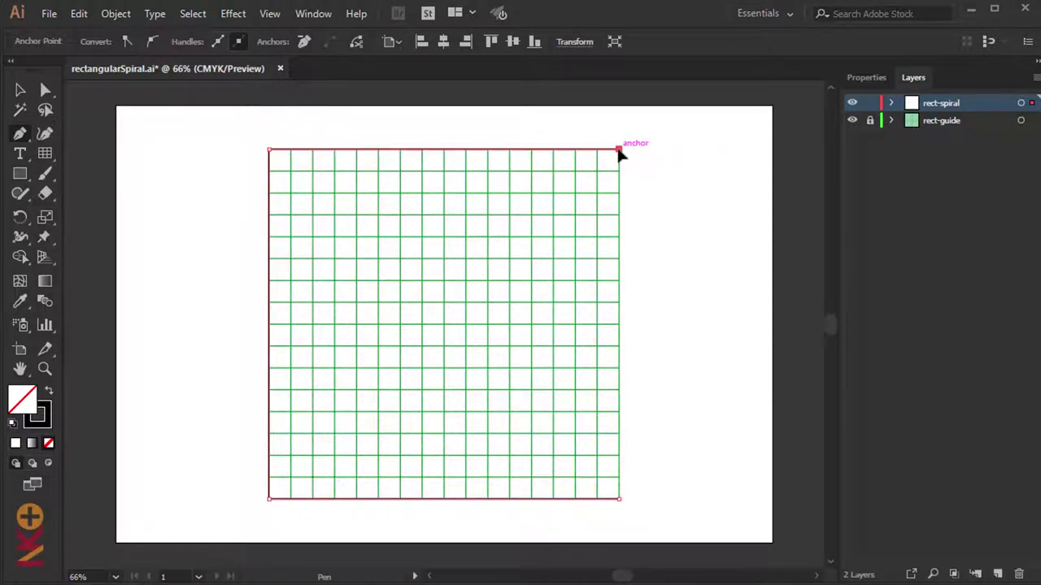
{"action": "left_click", "coordinate": [618, 477]}
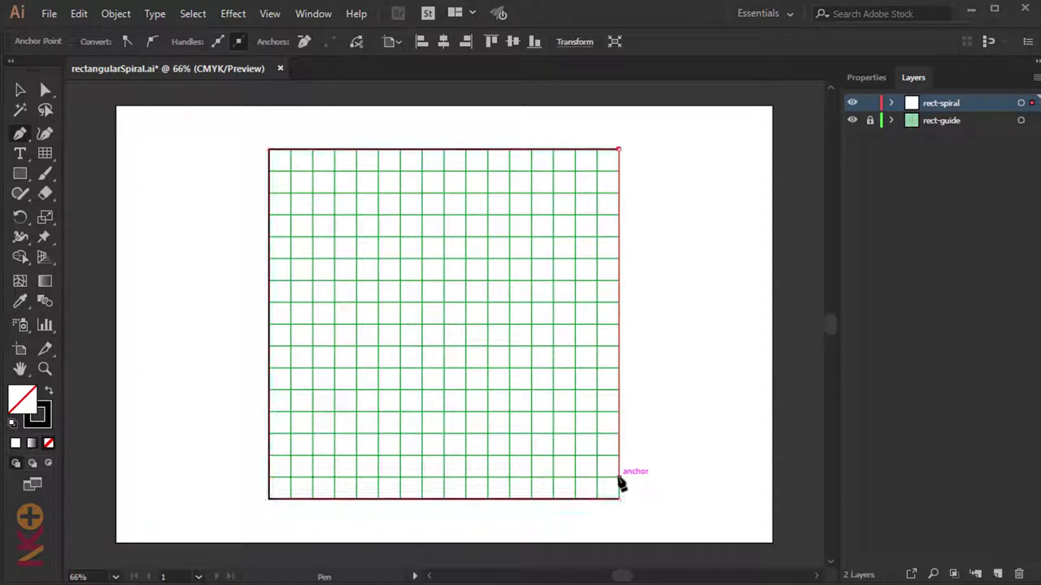
{"action": "left_click", "coordinate": [289, 477]}
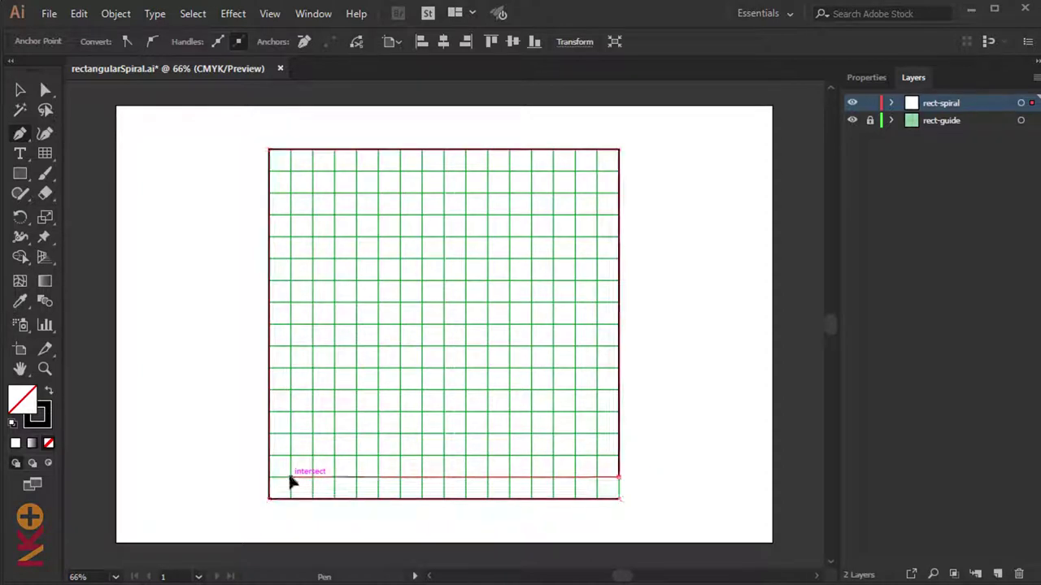
{"action": "left_click", "coordinate": [290, 171]}
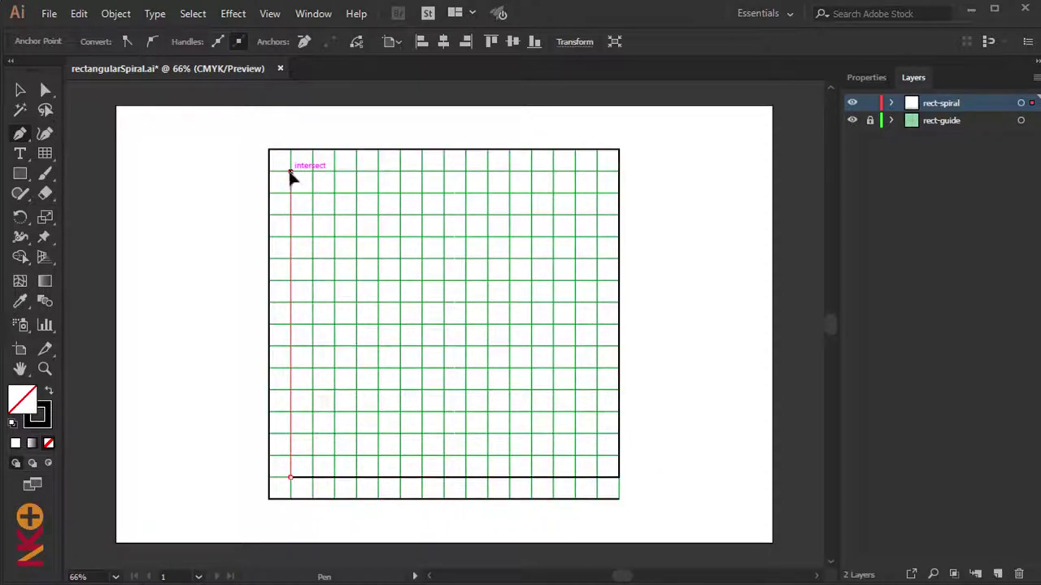
{"action": "left_click", "coordinate": [597, 171]}
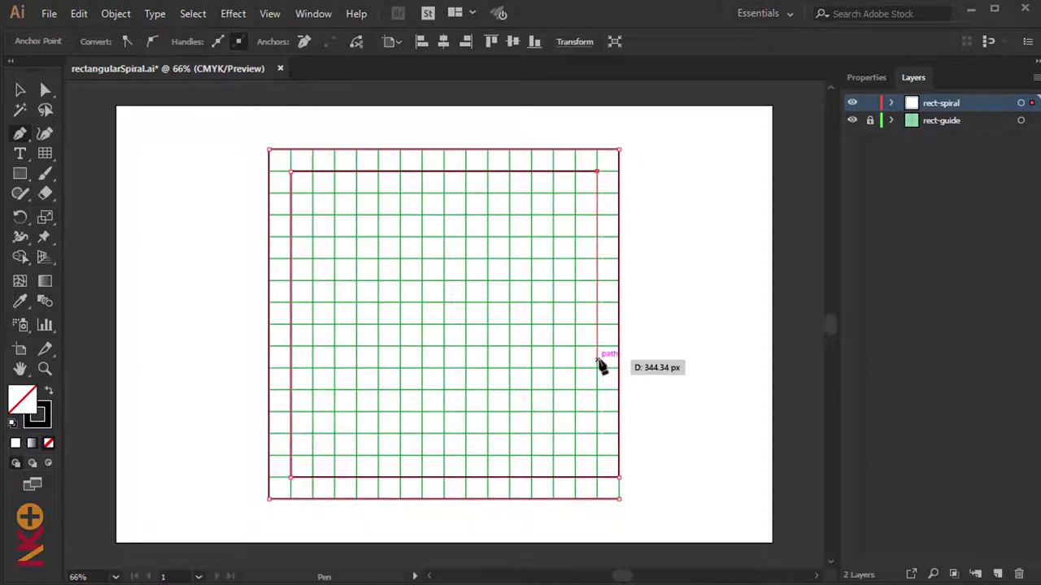
- Continue the spiral inward, turning one grid column or row in at each corner
{"action": "left_click", "coordinate": [597, 456]}
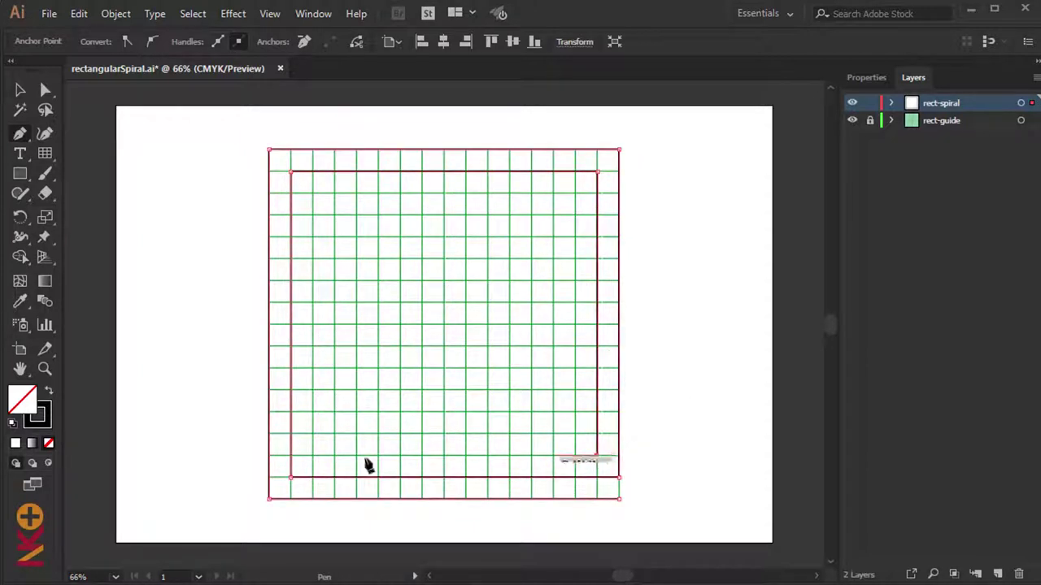
{"action": "left_click", "coordinate": [312, 456]}
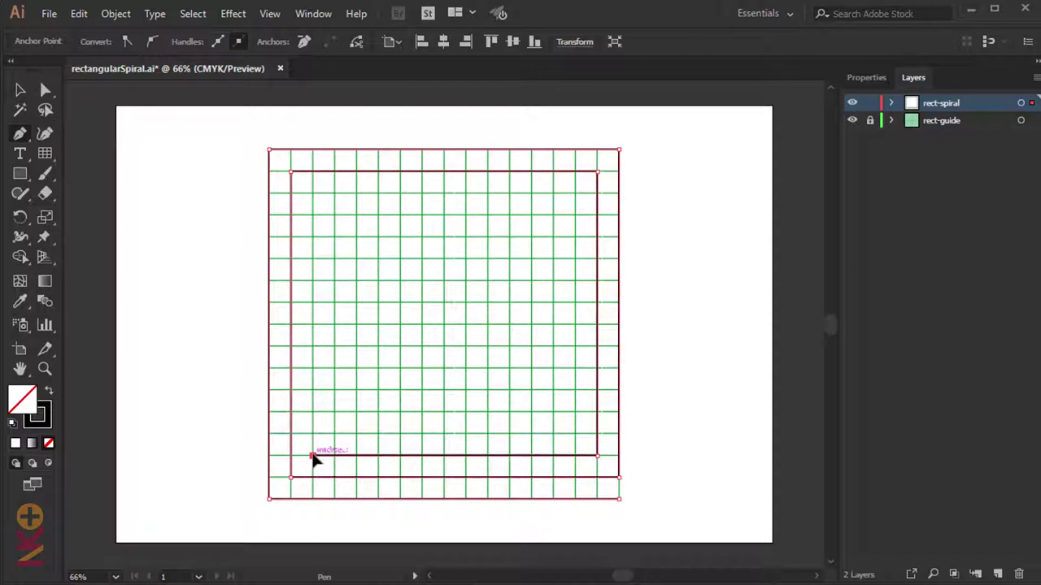
{"action": "left_click", "coordinate": [312, 193]}
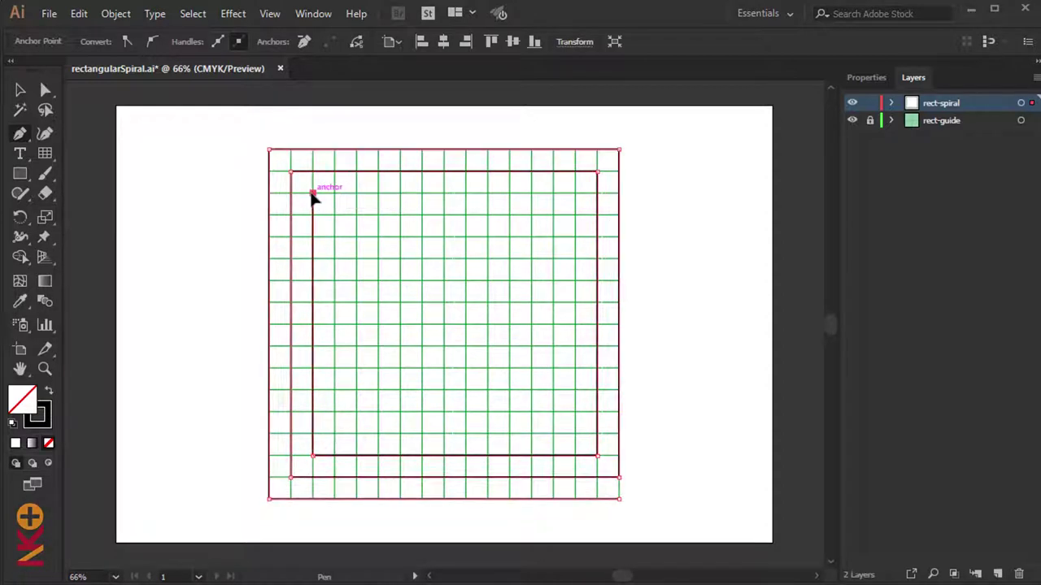
{"action": "left_click", "coordinate": [576, 193]}
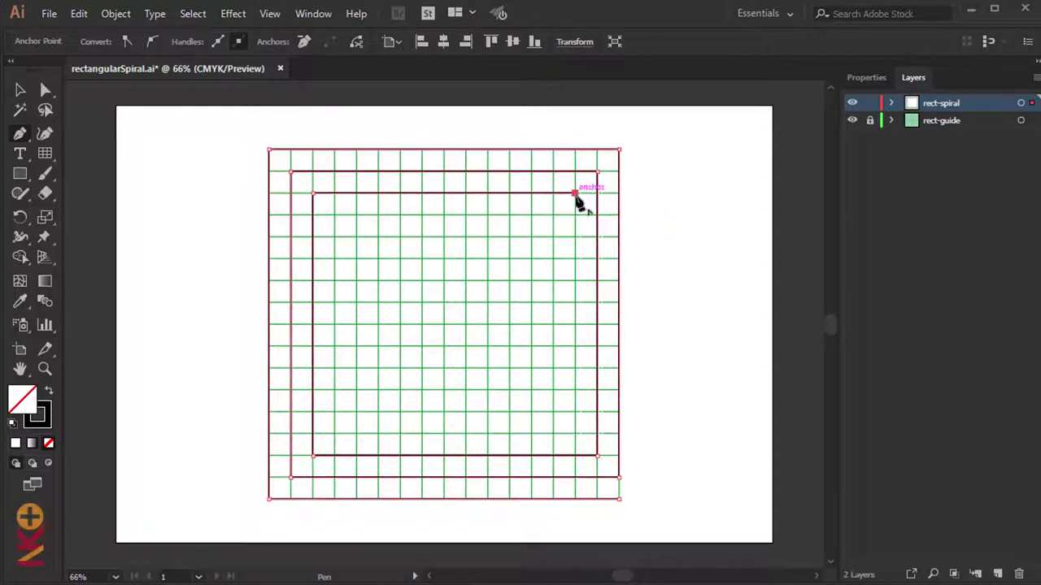
{"action": "left_click", "coordinate": [576, 433]}
{"action": "left_click", "coordinate": [334, 432]}
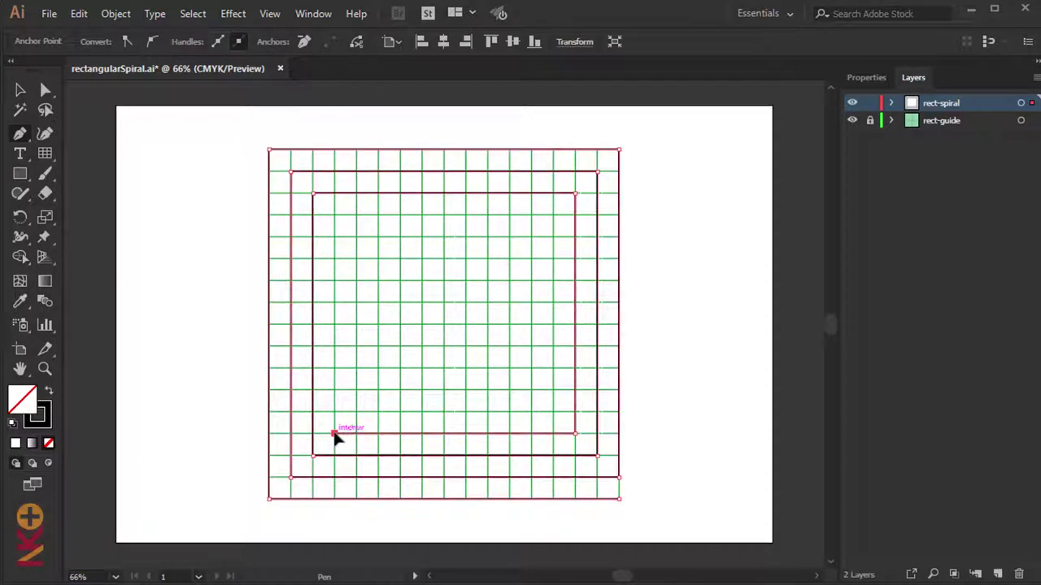
{"action": "left_click", "coordinate": [334, 215]}
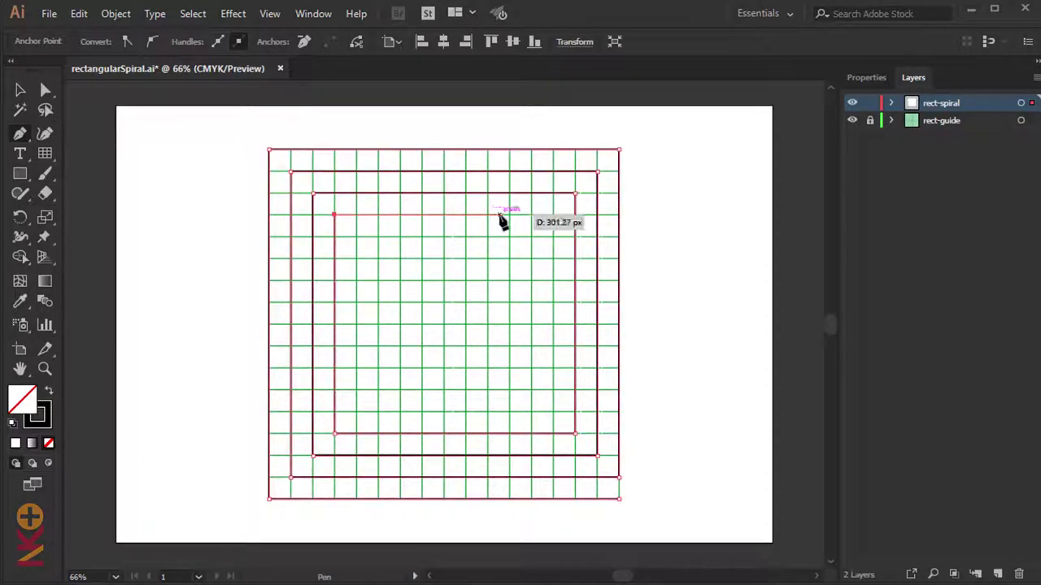
{"action": "left_click", "coordinate": [553, 215]}
{"action": "left_click", "coordinate": [553, 412]}
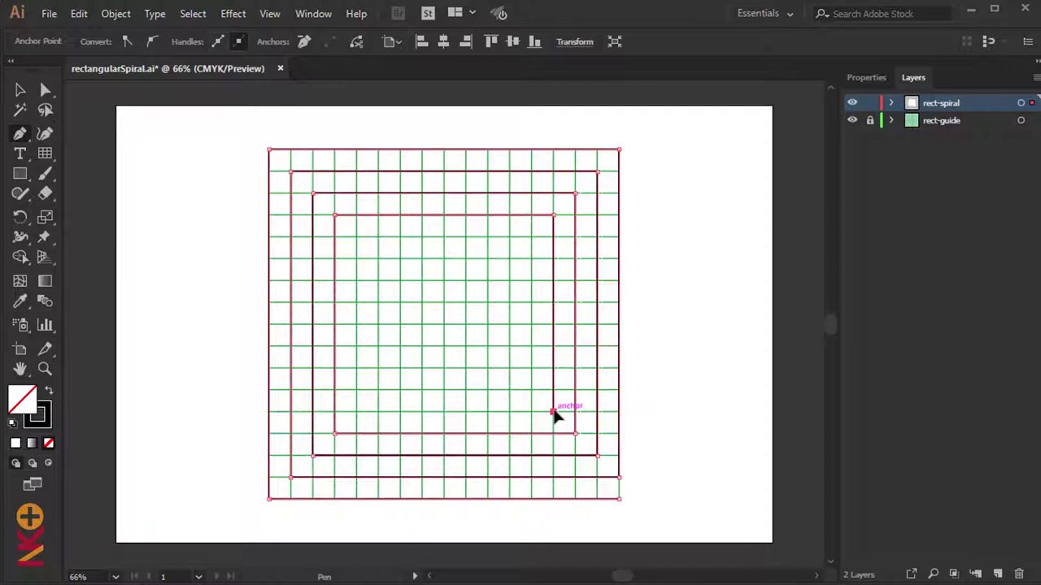
{"action": "left_click", "coordinate": [356, 411]}
{"action": "left_click", "coordinate": [356, 237]}
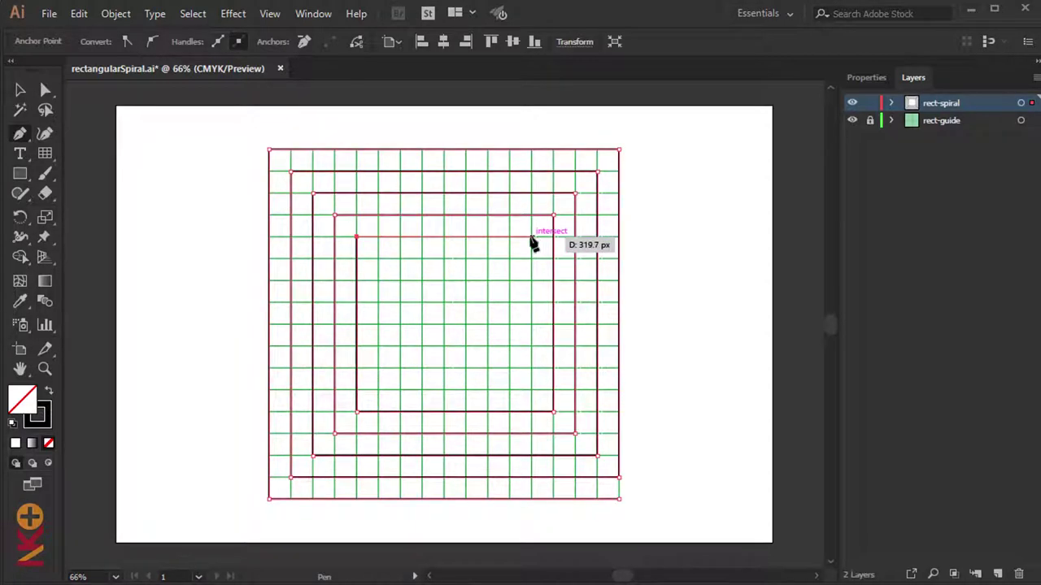
{"action": "left_click", "coordinate": [531, 236]}
- Trace the innermost loops, end with a short stroke toward the centre, and deselect
{"action": "left_click", "coordinate": [531, 390]}
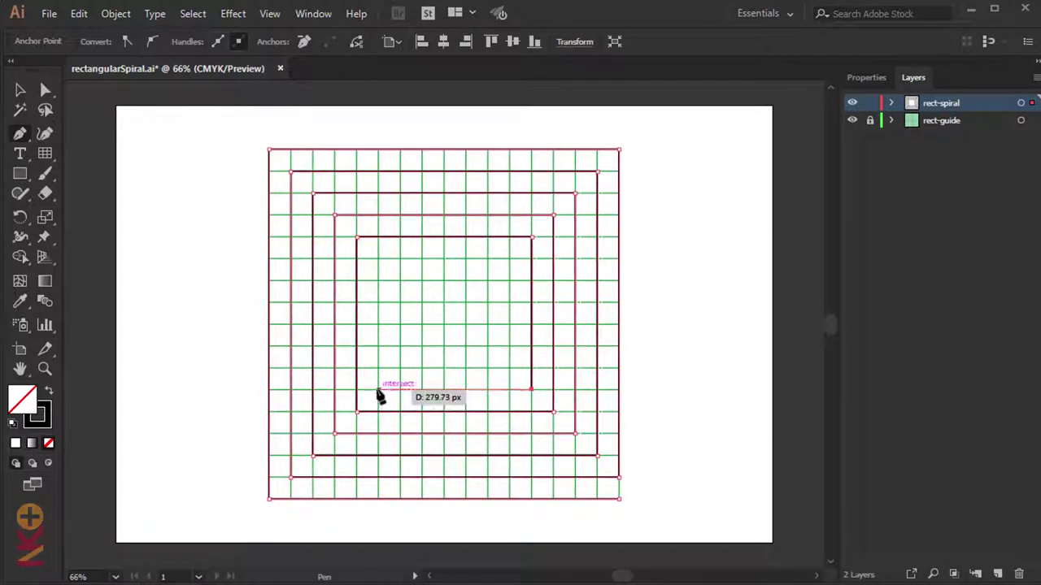
{"action": "left_click", "coordinate": [377, 390]}
{"action": "left_click", "coordinate": [377, 259]}
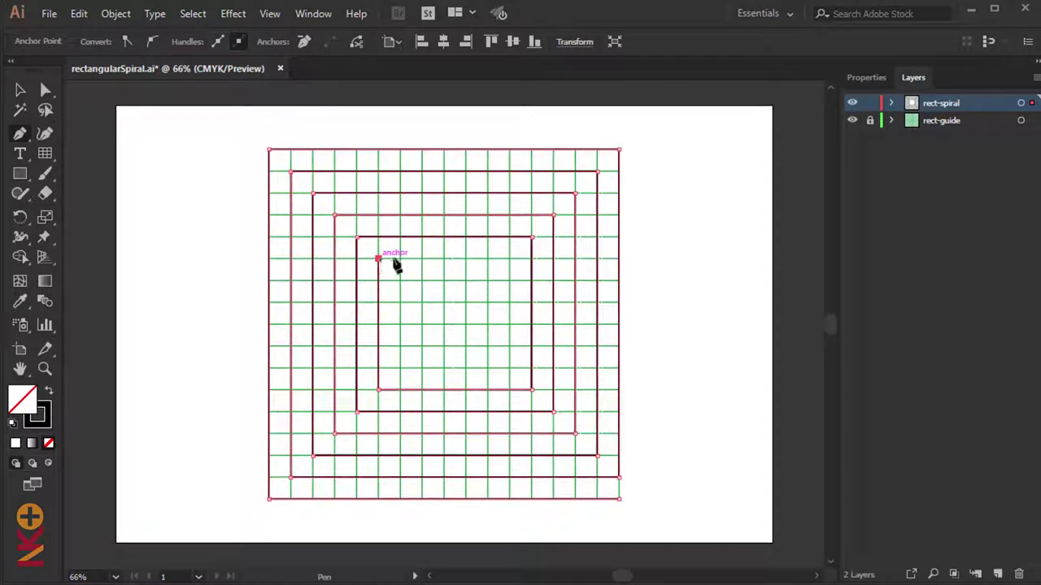
{"action": "left_click", "coordinate": [509, 258]}
{"action": "left_click", "coordinate": [509, 367]}
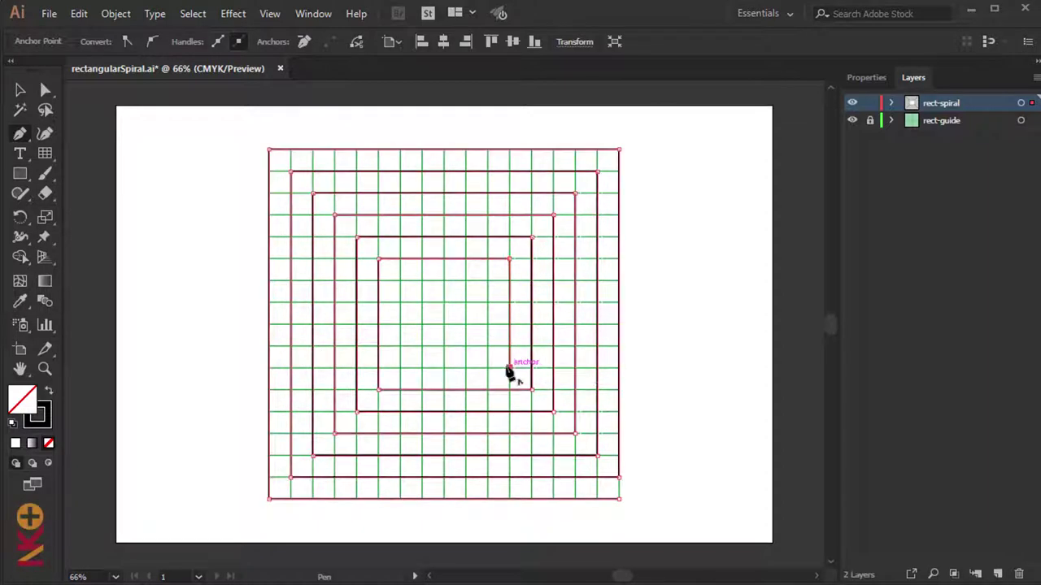
{"action": "left_click", "coordinate": [399, 368]}
{"action": "left_click", "coordinate": [399, 281]}
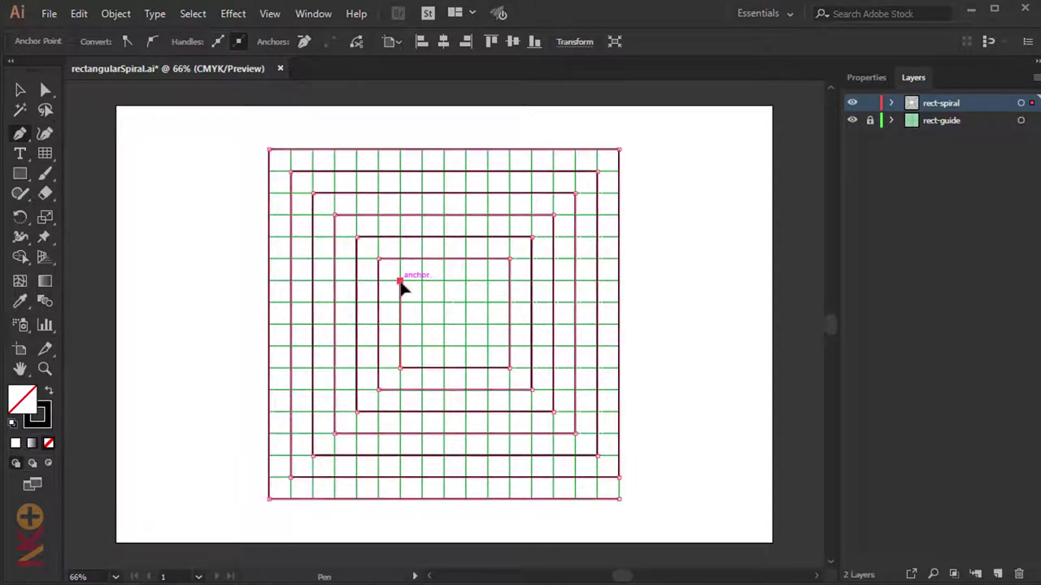
{"action": "left_click", "coordinate": [487, 281]}
{"action": "left_click", "coordinate": [487, 346]}
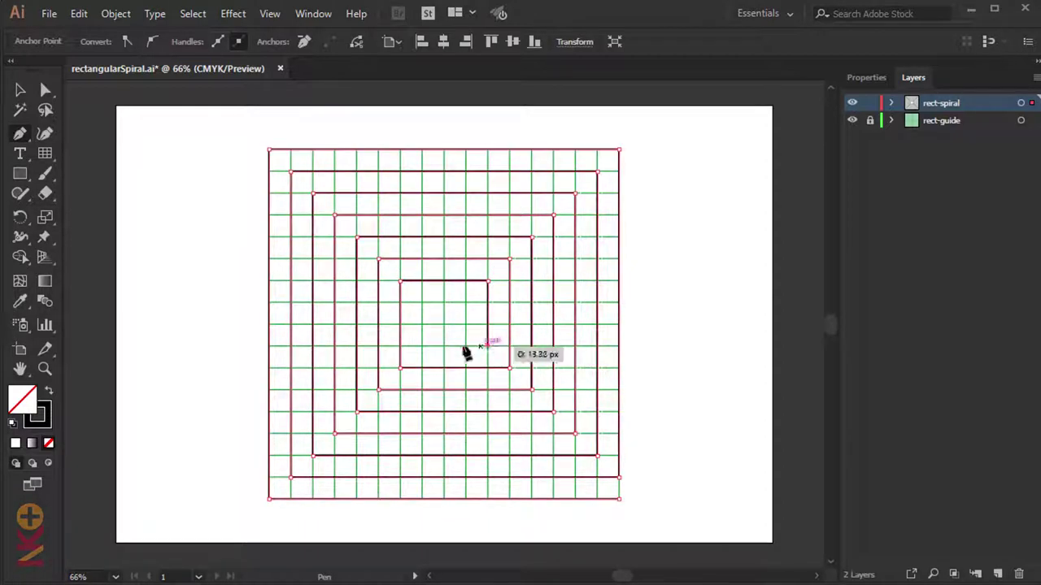
{"action": "left_click", "coordinate": [421, 345]}
{"action": "left_click", "coordinate": [421, 302]}
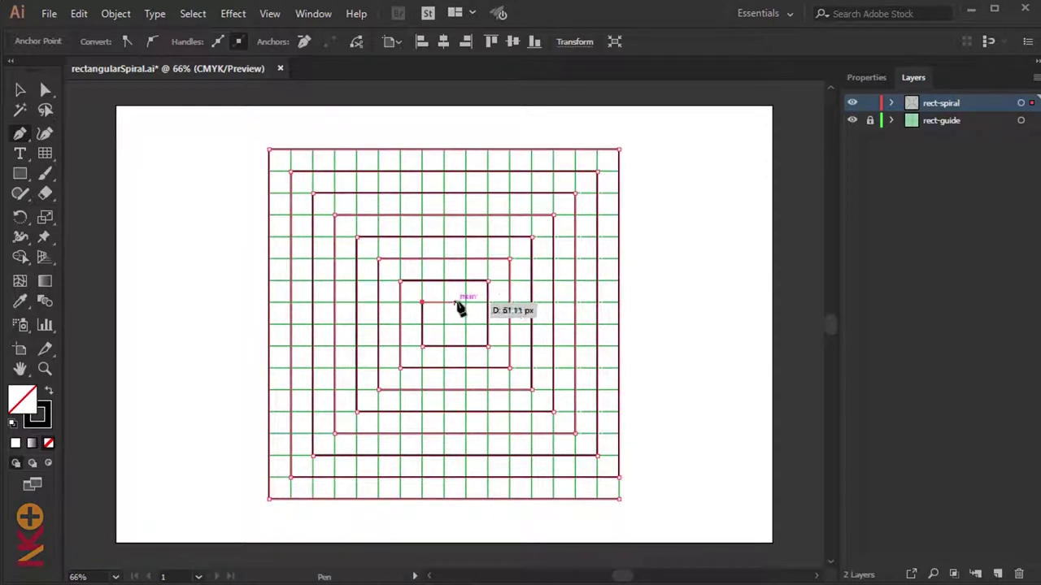
{"action": "left_click", "coordinate": [465, 303]}
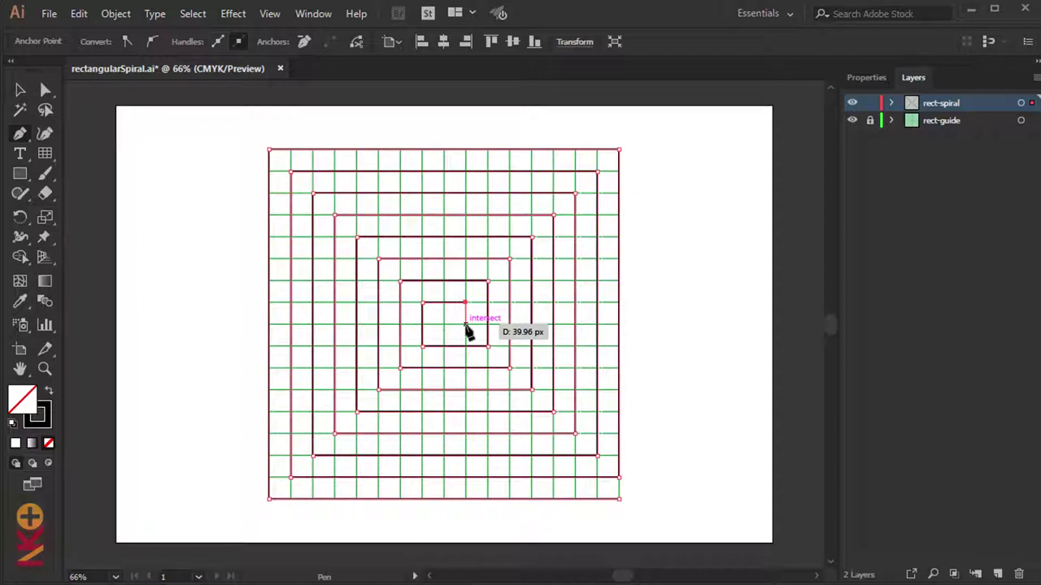
{"action": "left_click", "coordinate": [465, 323]}
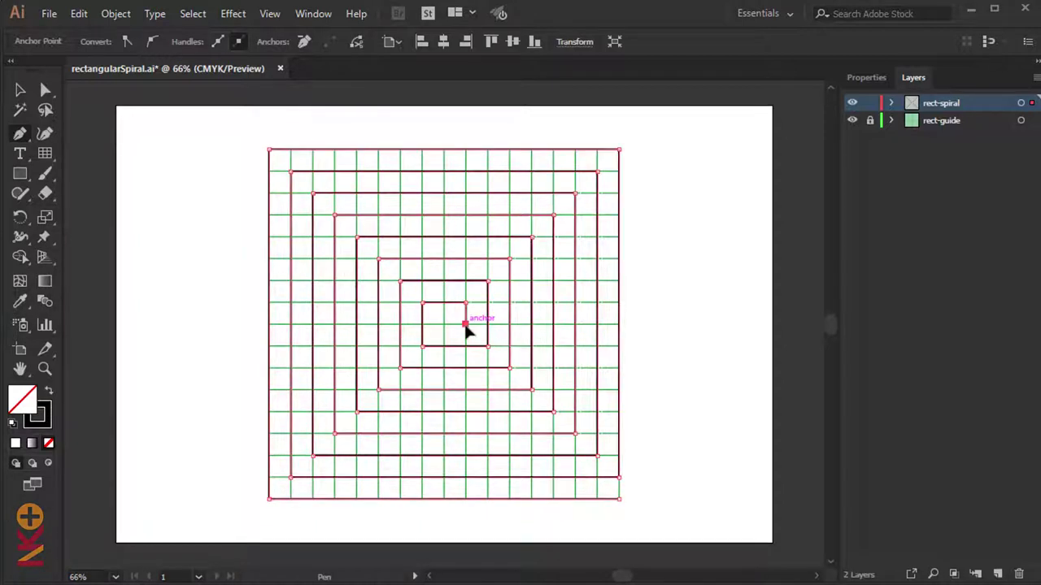
{"action": "left_click", "coordinate": [681, 296], "text": "ctrl"}
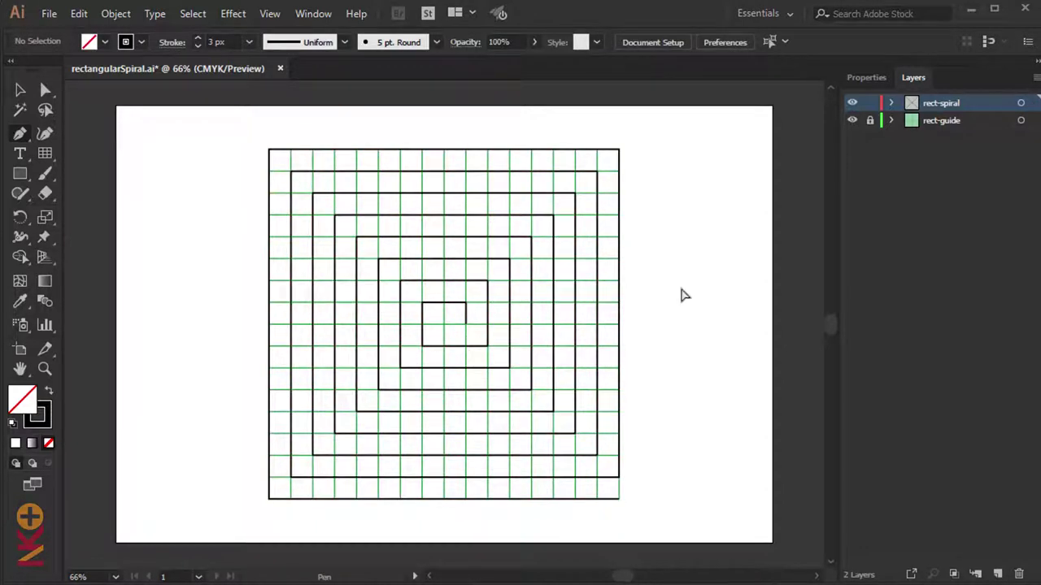
- Hide the rect-guide grid layer and select the spiral path
{"action": "left_click", "coordinate": [852, 122]}
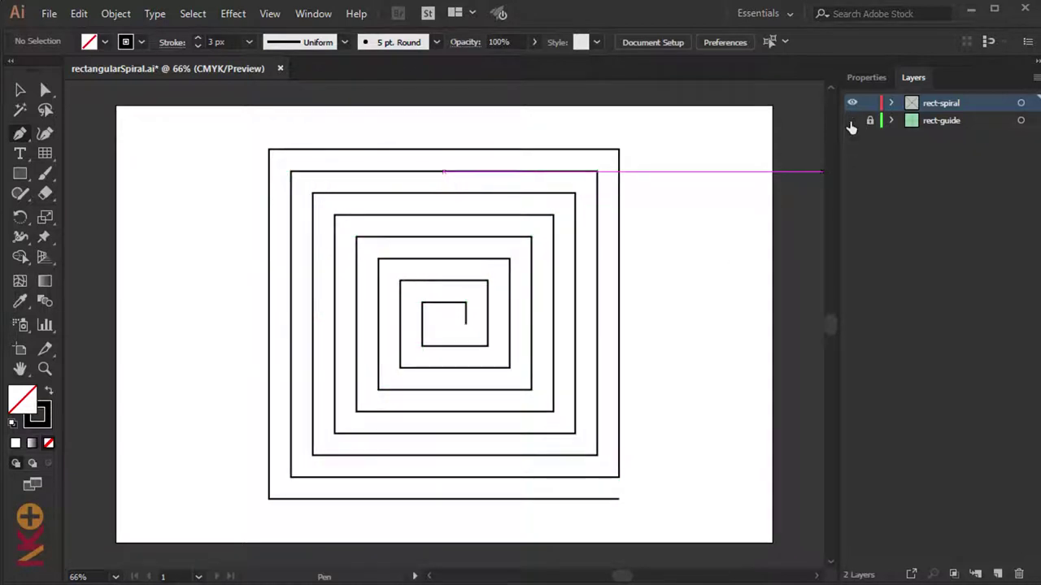
{"action": "left_click", "coordinate": [20, 91]}
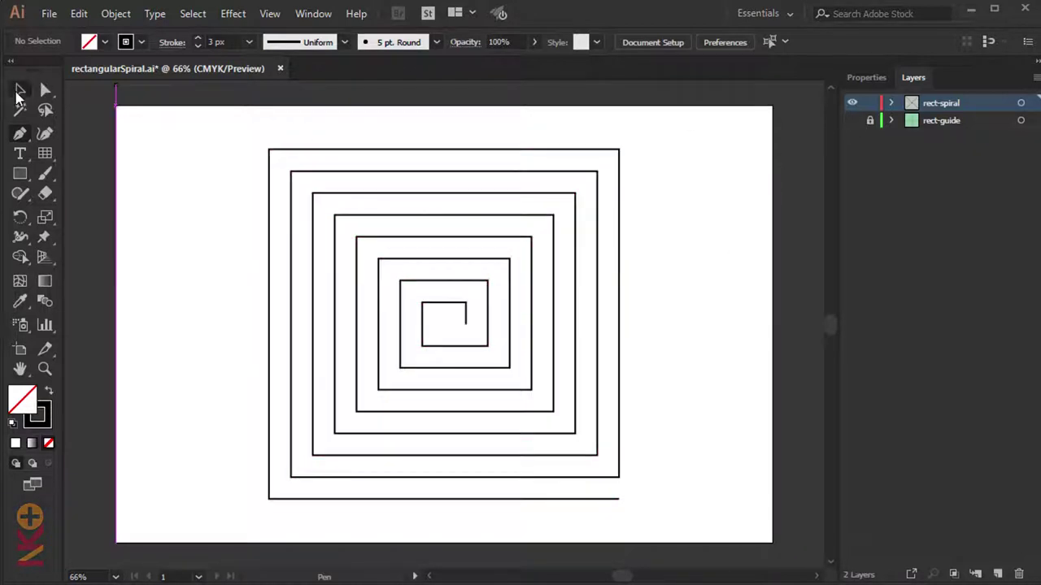
{"action": "left_click", "coordinate": [621, 284]}
{"action": "left_click", "coordinate": [700, 246]}
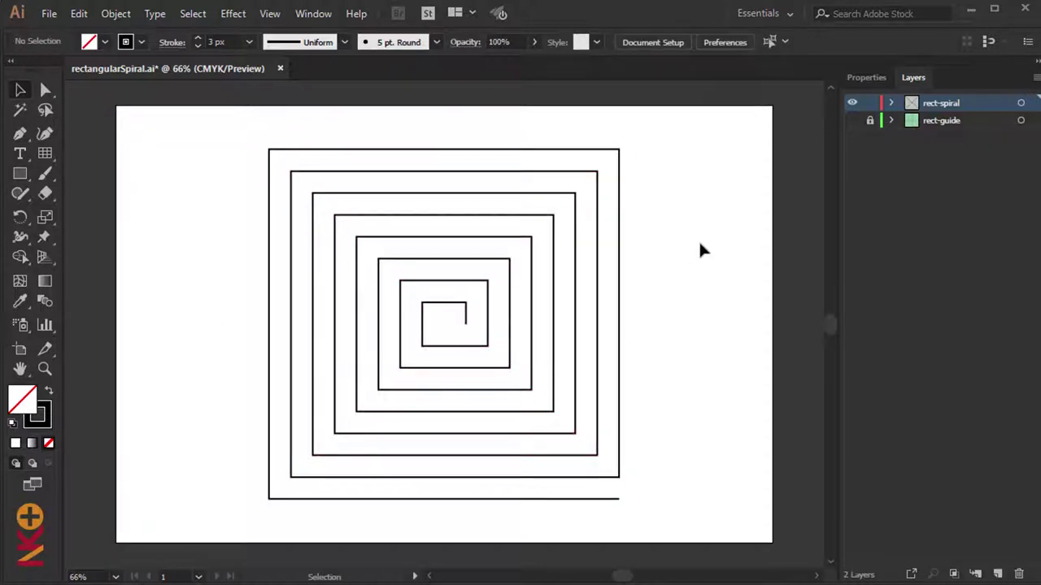
{"action": "left_click", "coordinate": [621, 317]}
- Set the spiral's stroke weight to 4 px
{"action": "left_click", "coordinate": [249, 47]}
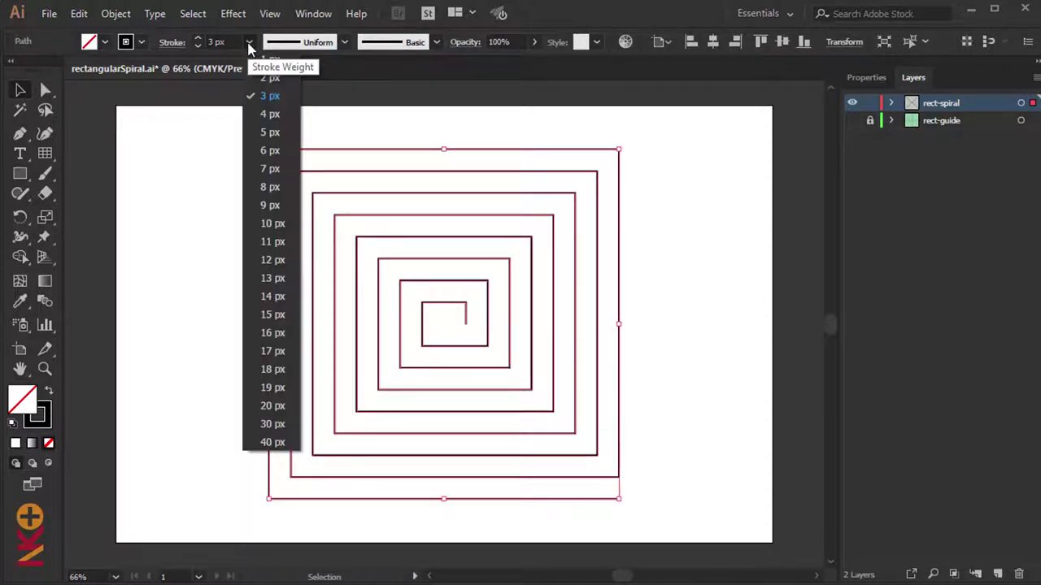
{"action": "left_click", "coordinate": [262, 109]}
{"action": "left_click", "coordinate": [188, 226]}
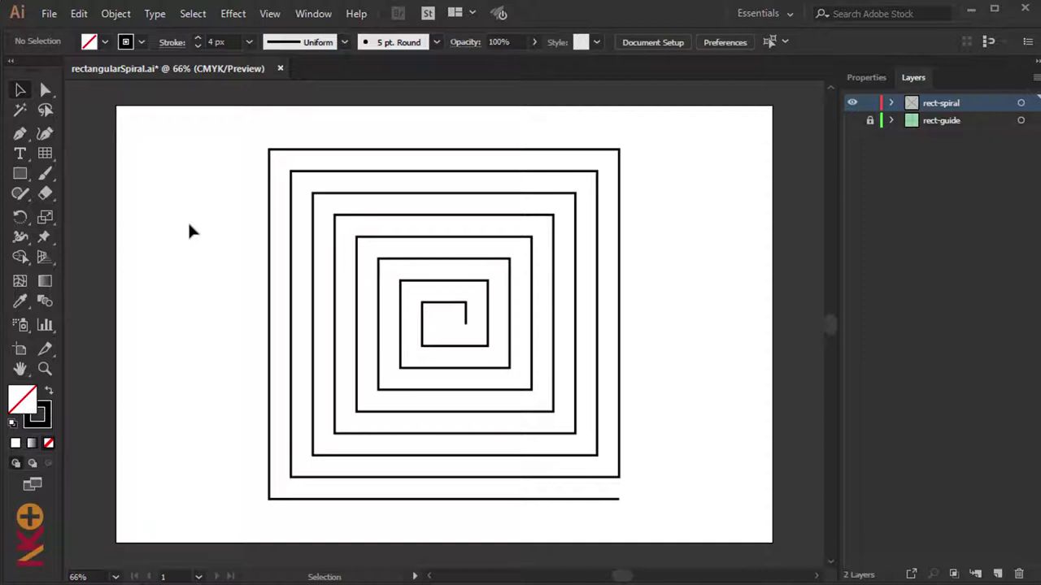
{"action": "left_click", "coordinate": [367, 193]}
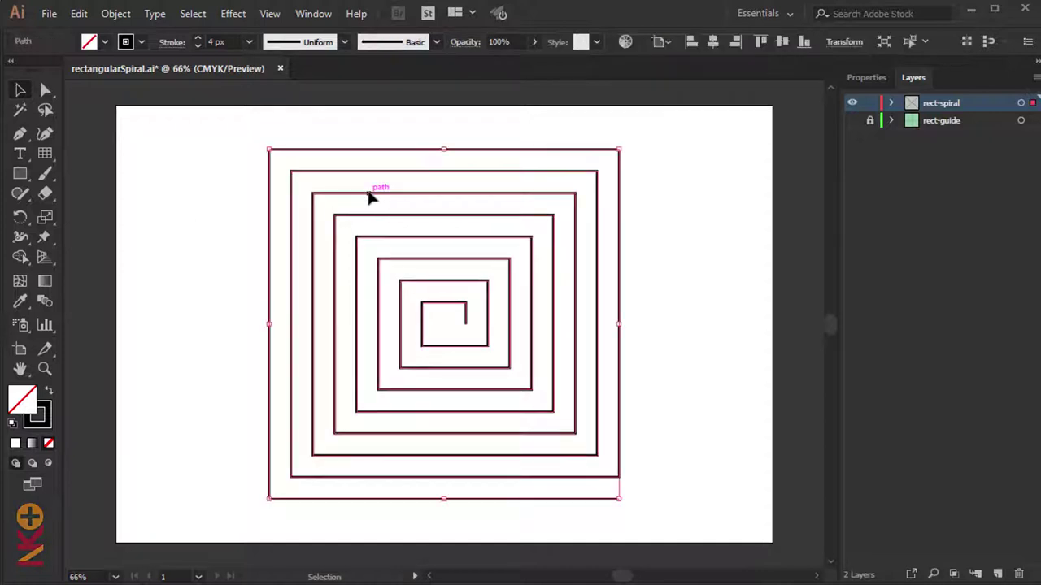
- Try red and brighter red stroke colours on the spiral
{"action": "left_click", "coordinate": [142, 44]}
{"action": "left_click", "coordinate": [85, 71]}
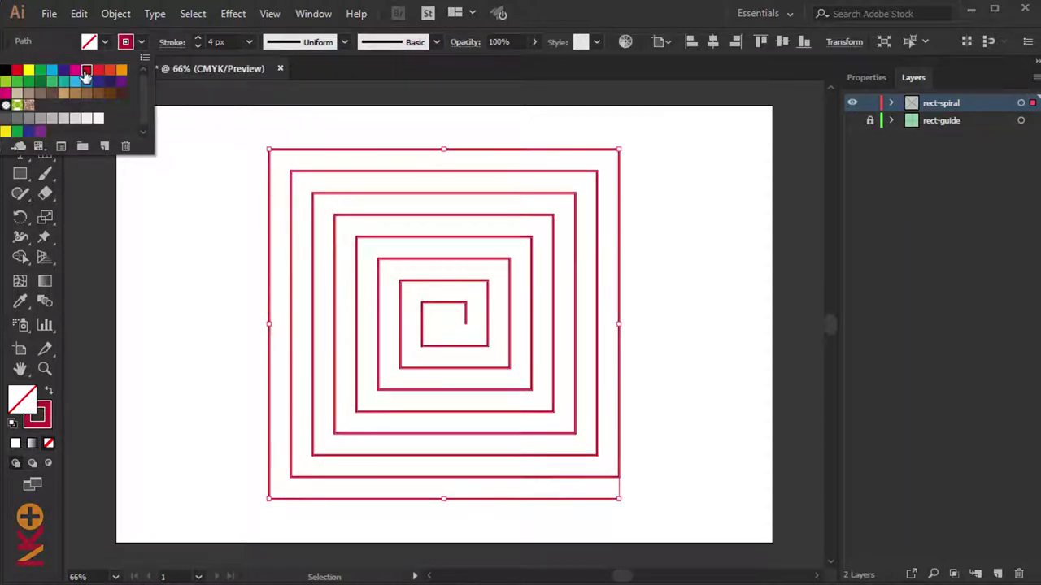
{"action": "left_click", "coordinate": [181, 295]}
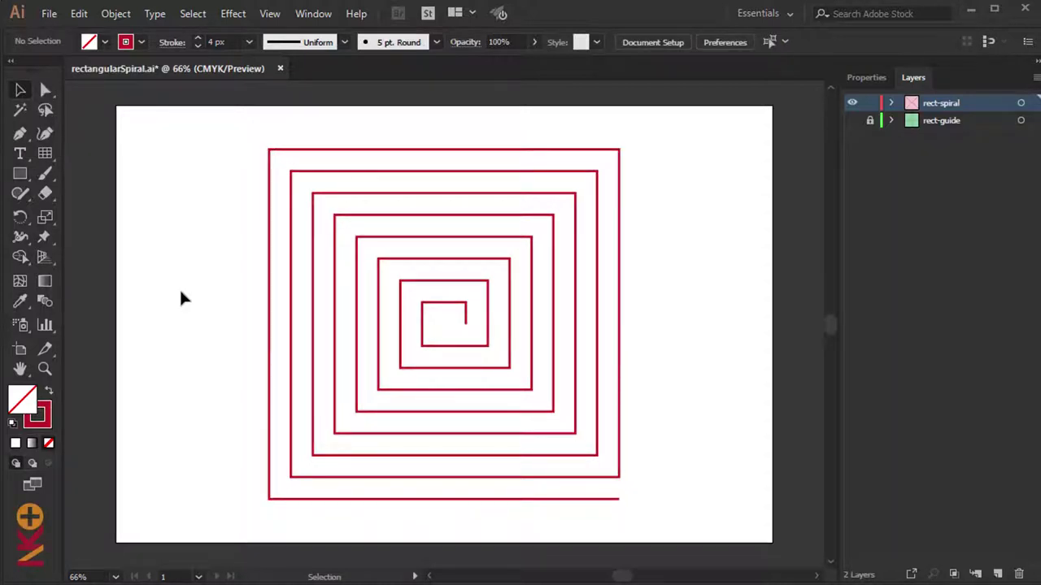
{"action": "left_click", "coordinate": [142, 44]}
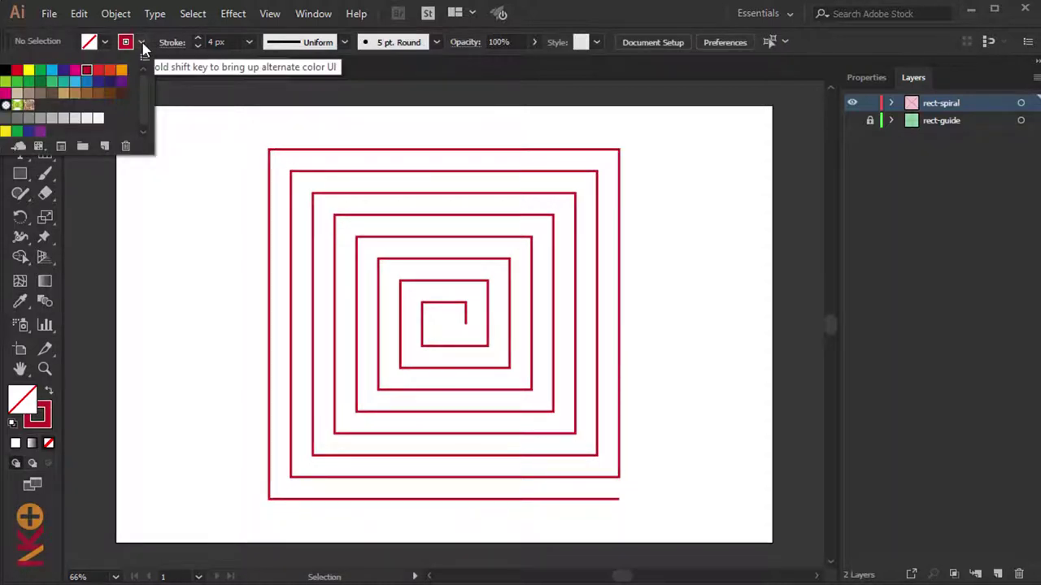
{"action": "left_click", "coordinate": [100, 75]}
{"action": "left_click", "coordinate": [192, 251]}
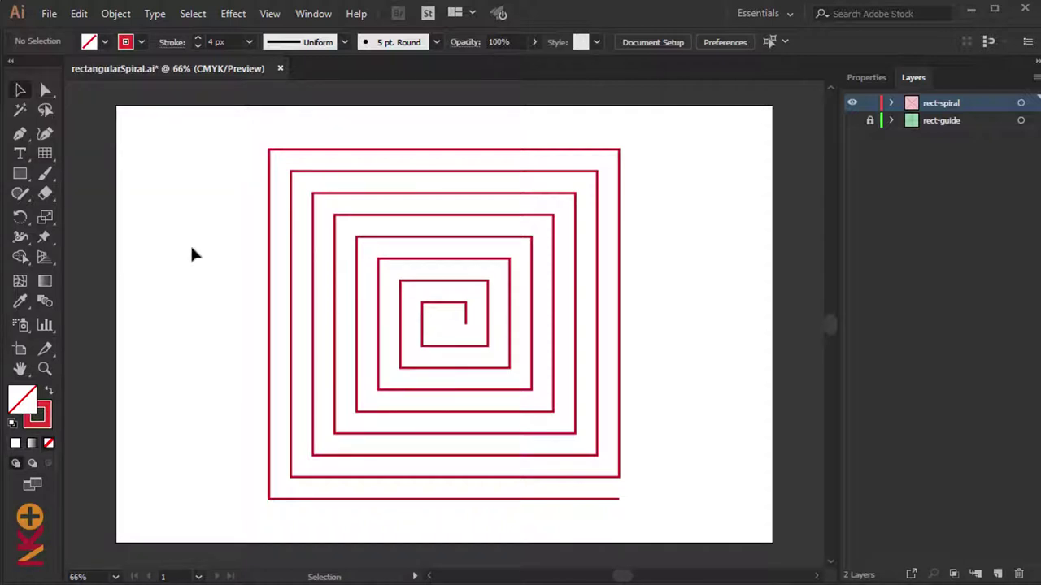
- Give the spiral a deep magenta stroke and deselect it
{"action": "left_click", "coordinate": [332, 199]}
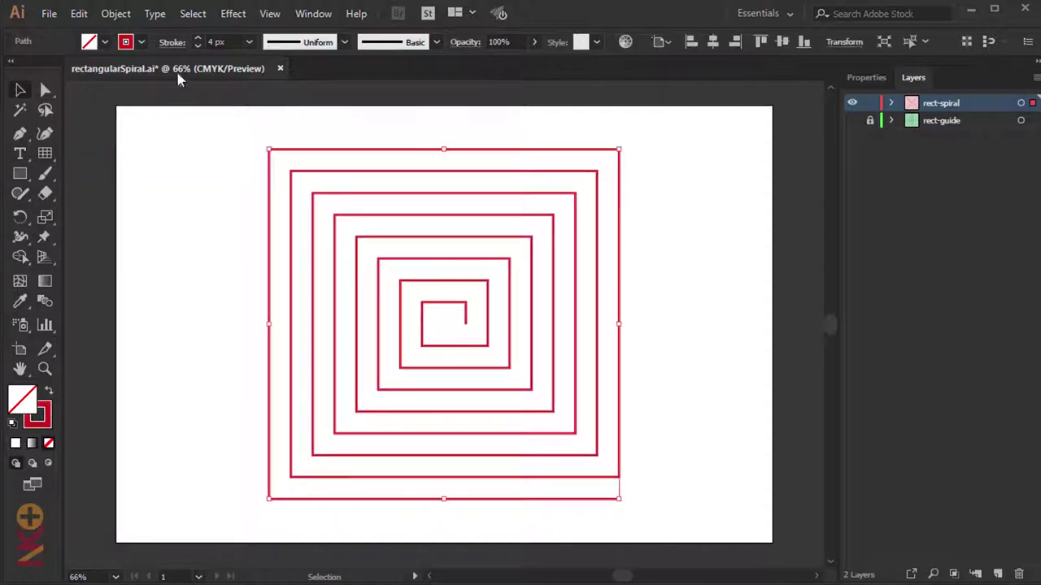
{"action": "left_click", "coordinate": [141, 43]}
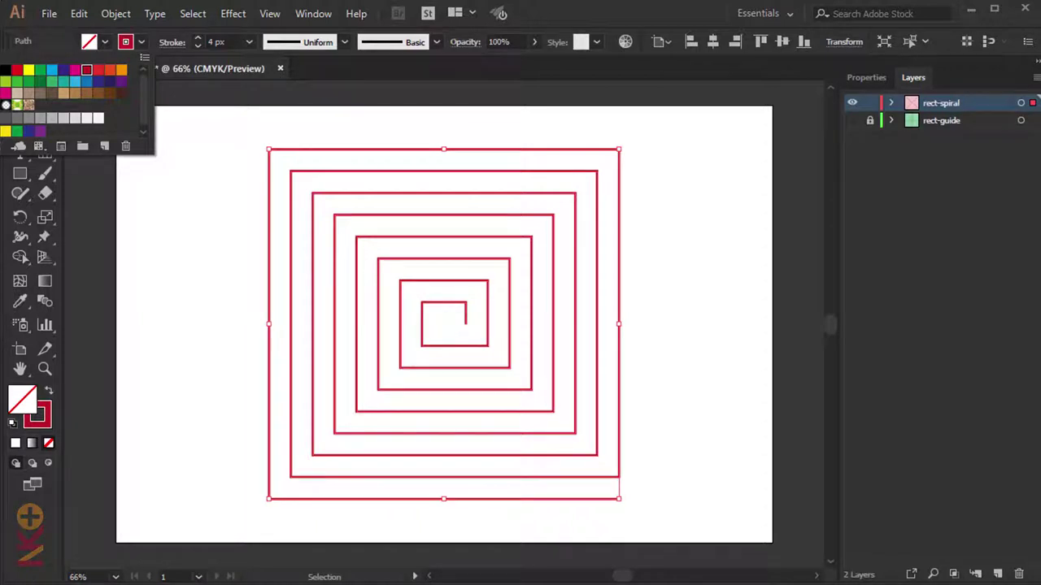
{"action": "left_click", "coordinate": [215, 291]}
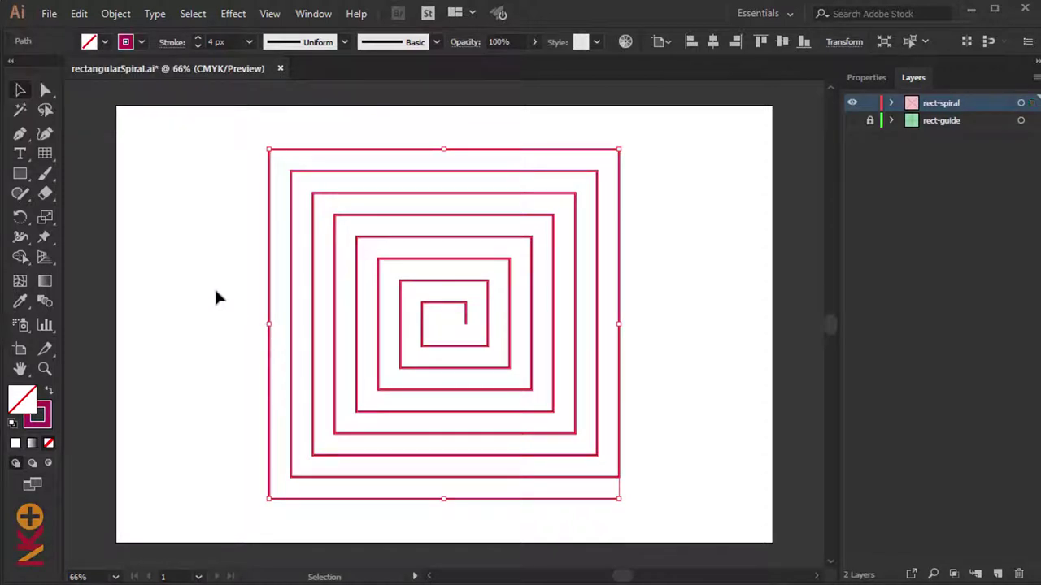
{"action": "left_click", "coordinate": [215, 291]}
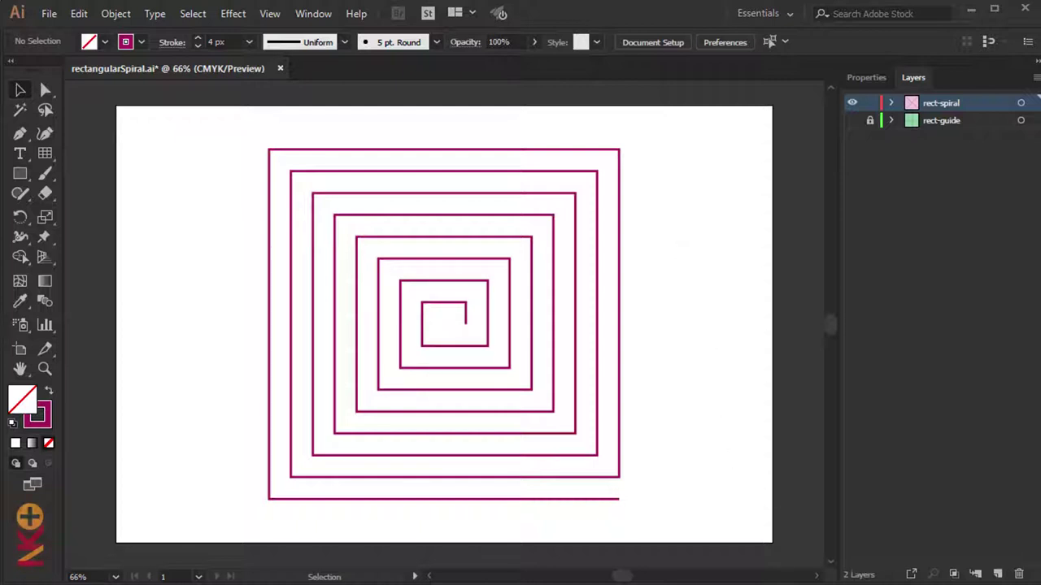
{"action": "left_click", "coordinate": [920, 269]}
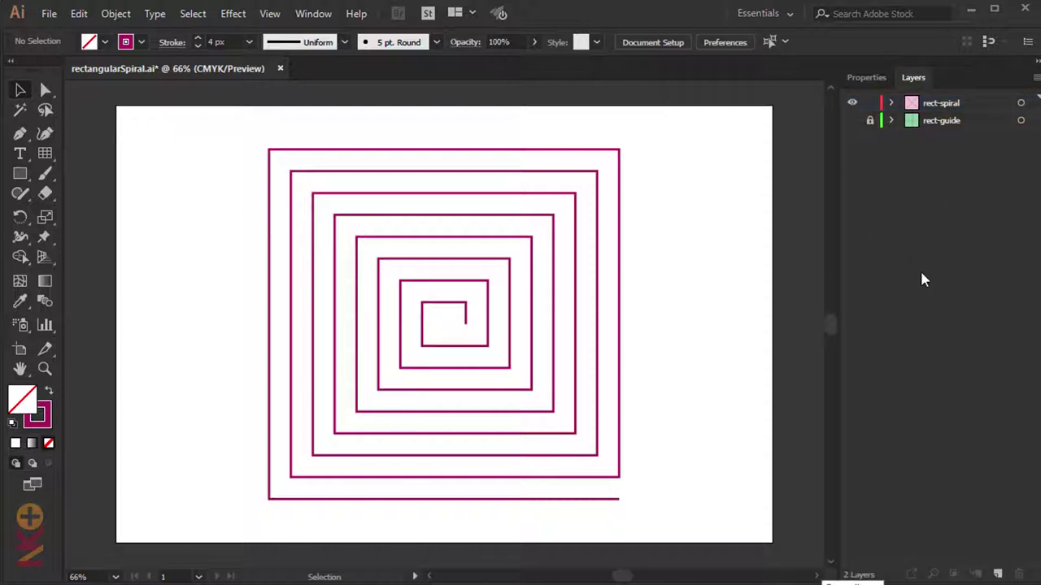
{"action": "left_click", "coordinate": [619, 272]}
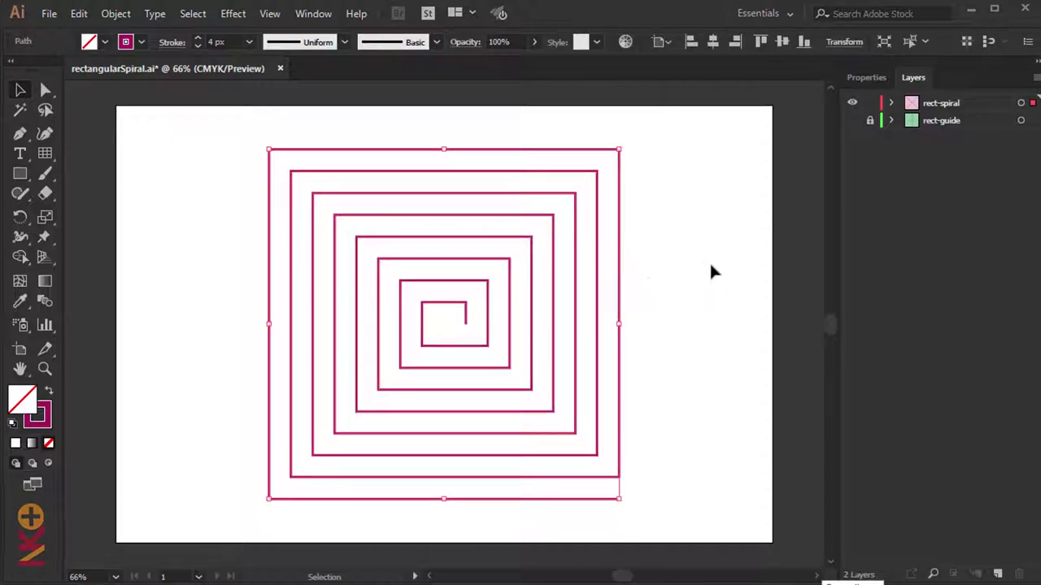